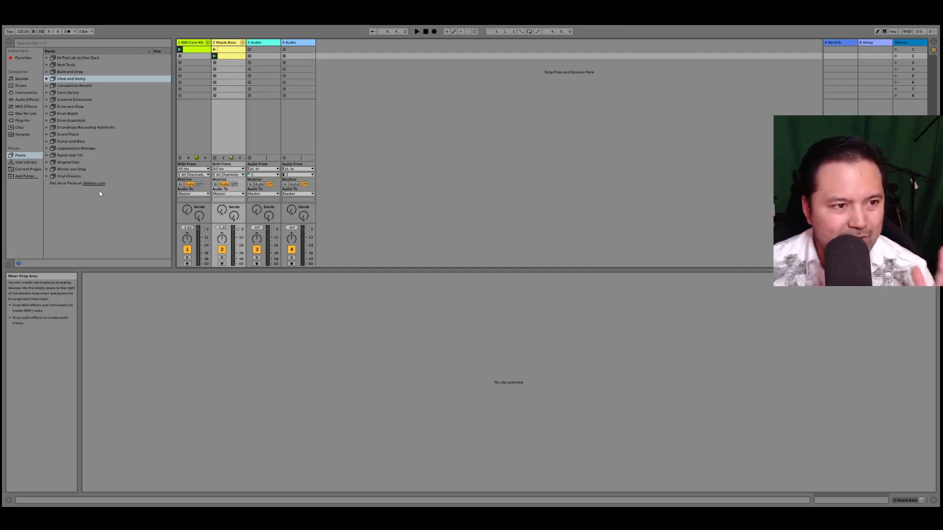
Browse the Grand Piano pack's Sounds to the Grand Piano Hybrid folder and preview its Arp Sweeper, Classic LA Stack and Filter Arp presets.
{"action": "left_click", "coordinate": [65, 133]}
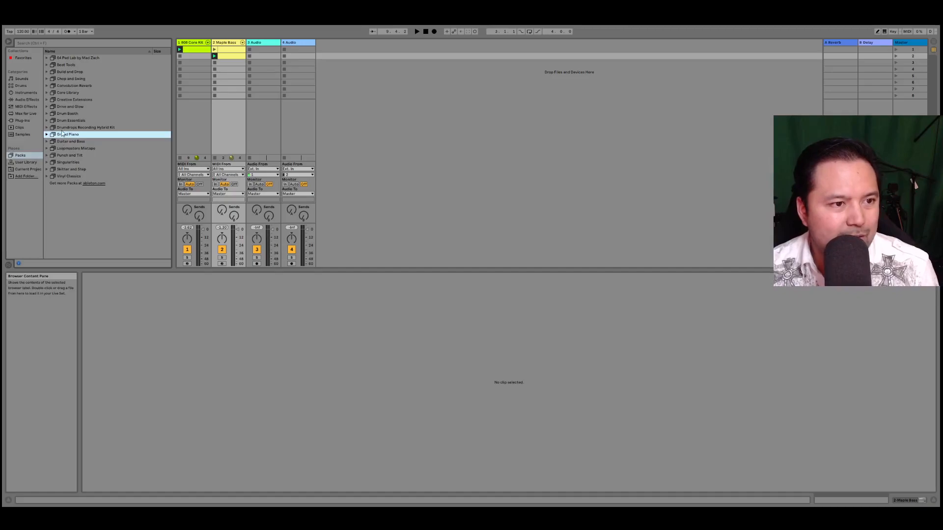
{"action": "double_click", "coordinate": [63, 135]}
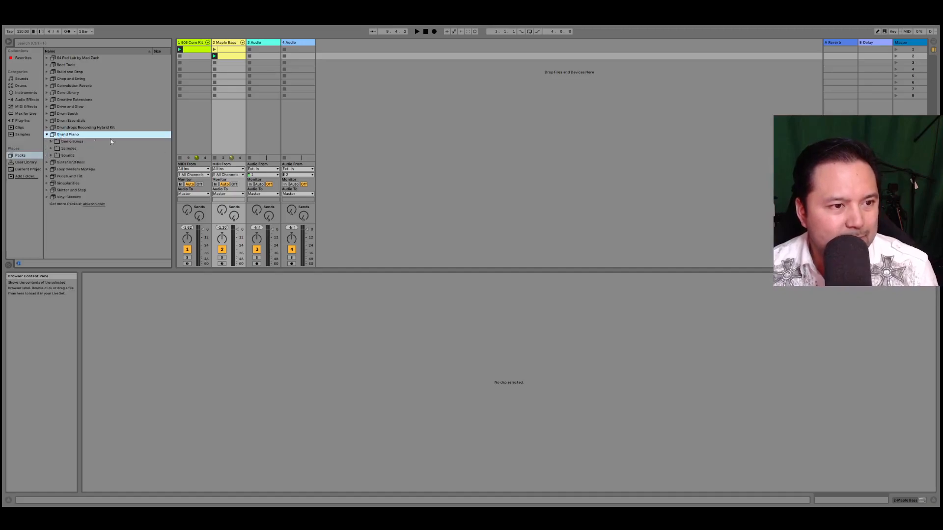
{"action": "left_click", "coordinate": [68, 148]}
{"action": "left_click", "coordinate": [64, 136]}
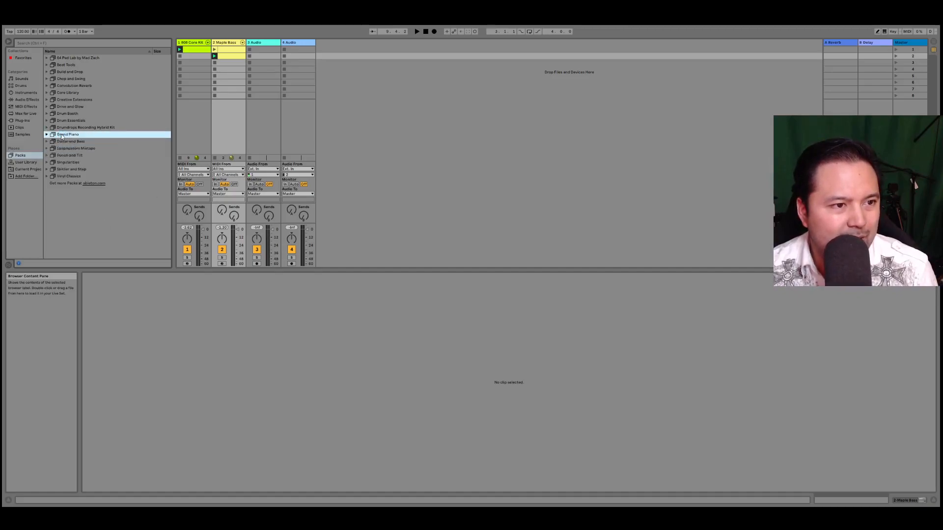
{"action": "double_click", "coordinate": [67, 156]}
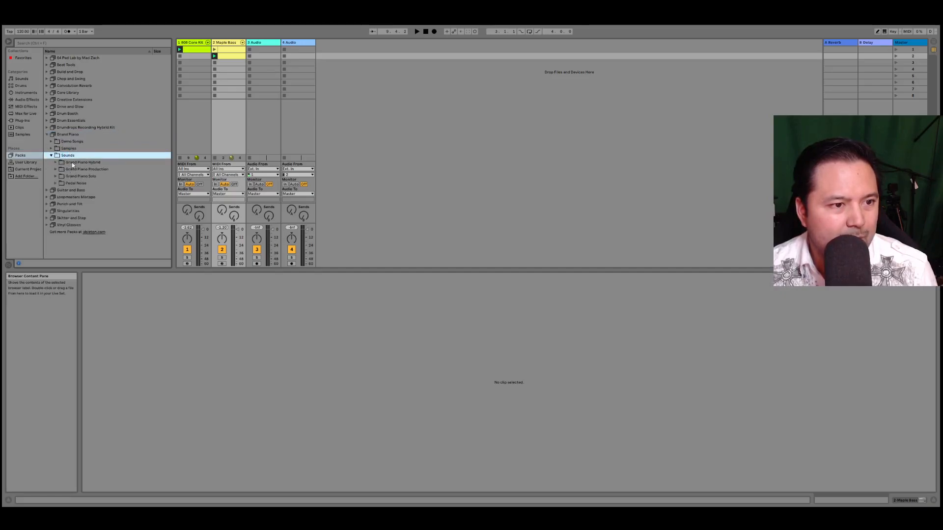
{"action": "double_click", "coordinate": [72, 163]}
{"action": "left_click", "coordinate": [99, 170]}
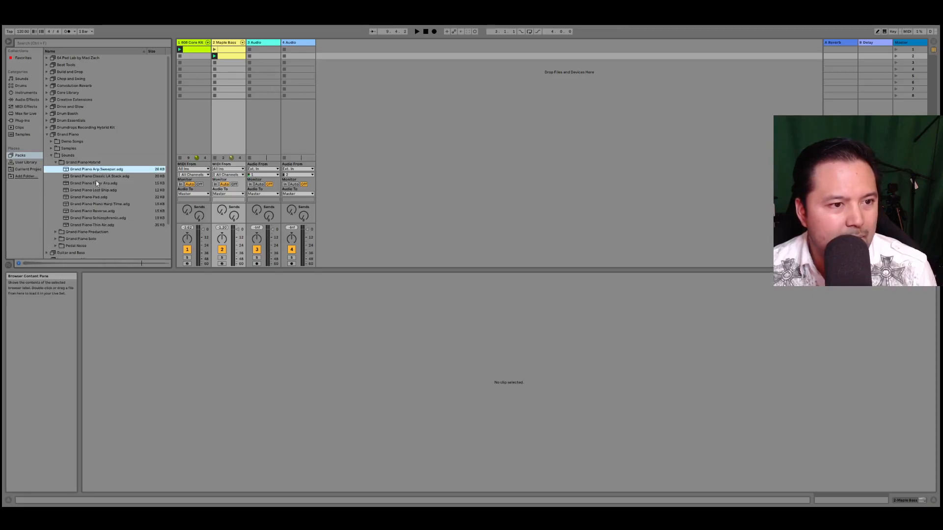
{"action": "left_click", "coordinate": [95, 177]}
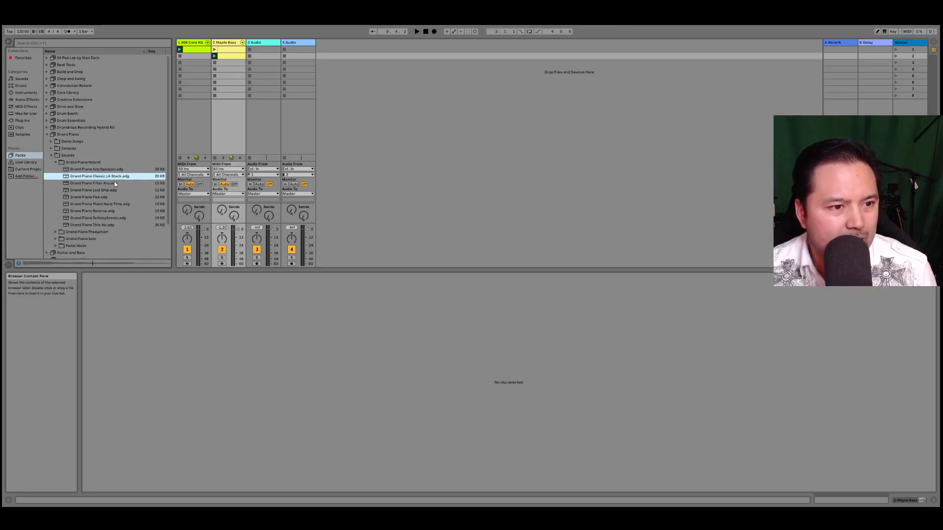
{"action": "left_click", "coordinate": [114, 184]}
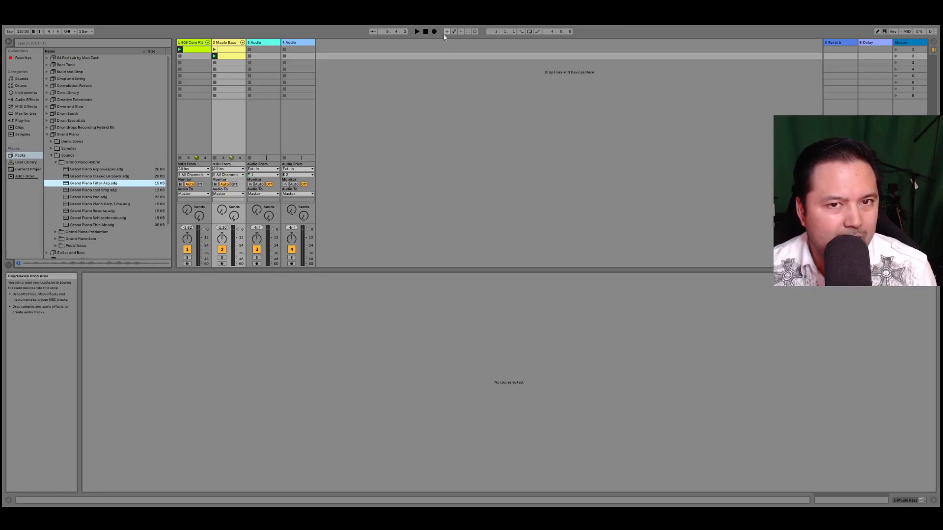
Play the session and audition the Grand Piano Hybrid presets from Filter Arp through Schizophrenic against the drums and bass.
{"action": "left_click", "coordinate": [417, 32]}
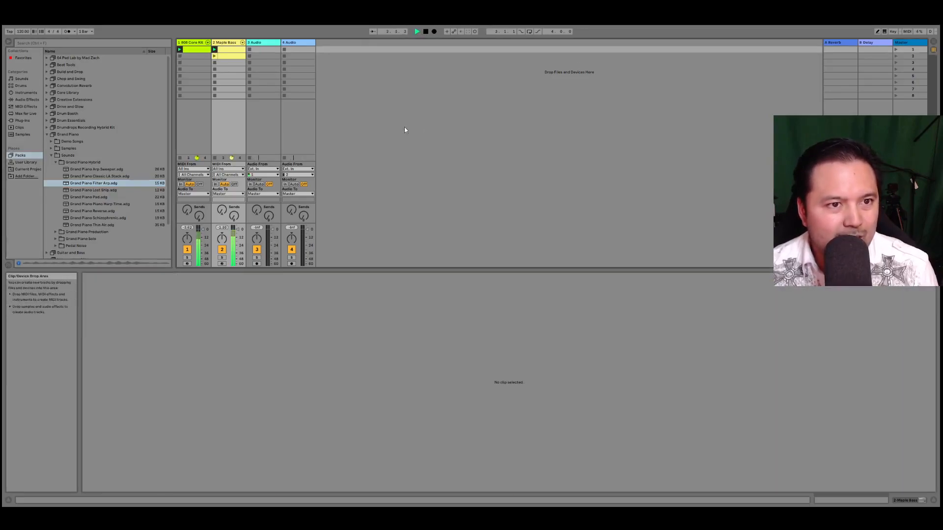
{"action": "left_click", "coordinate": [71, 183]}
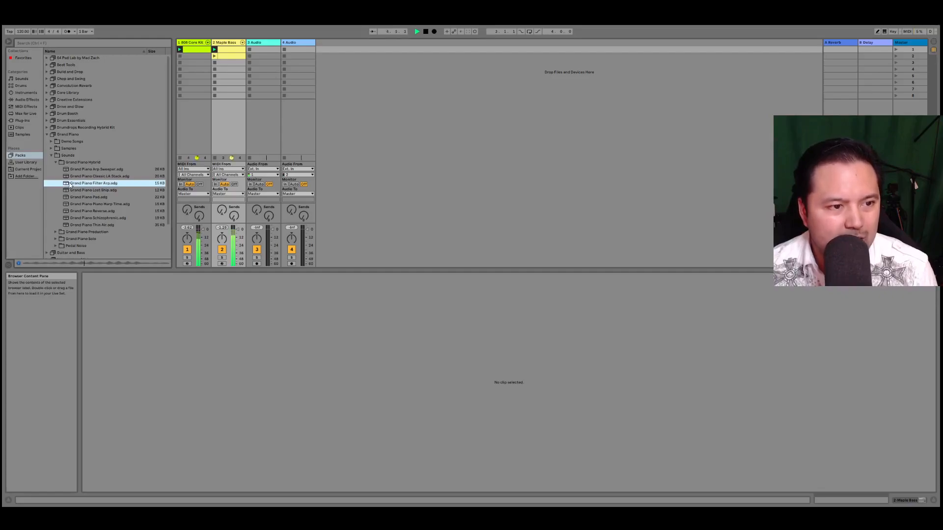
{"action": "left_click", "coordinate": [72, 191]}
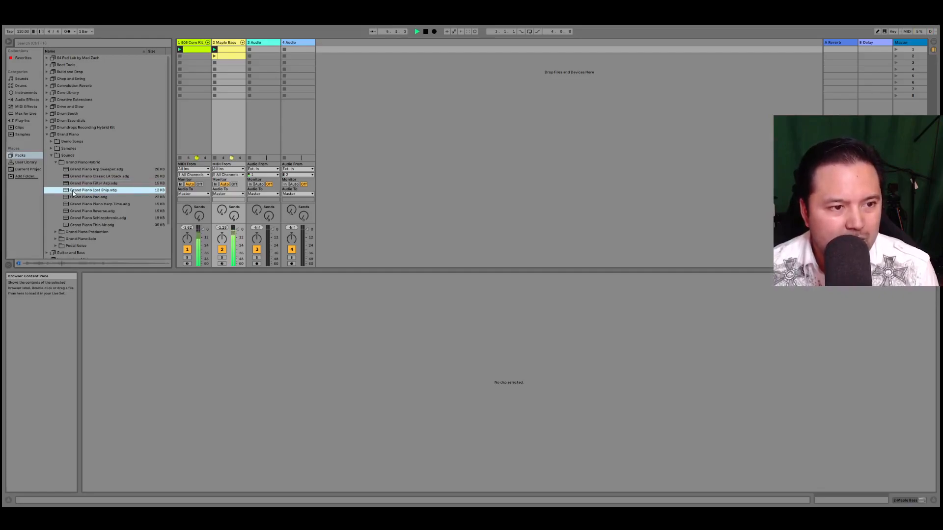
{"action": "left_click", "coordinate": [74, 197]}
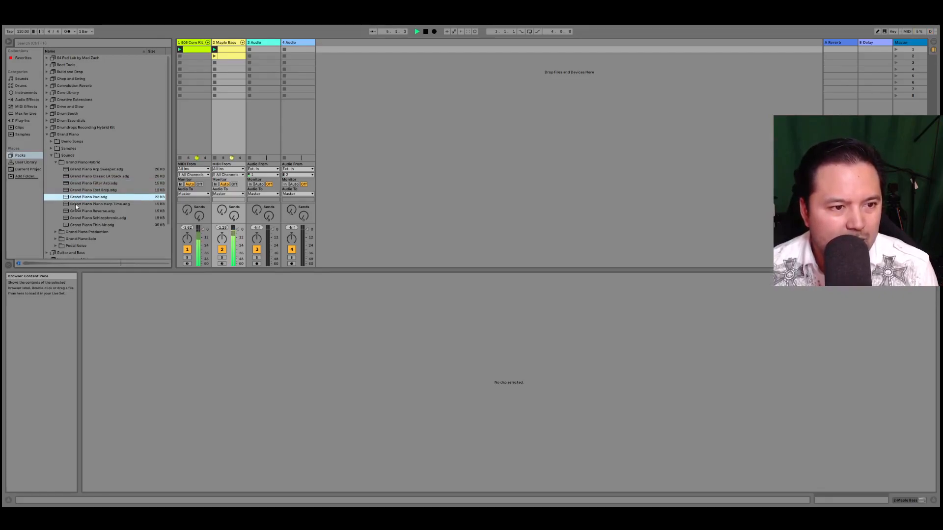
{"action": "left_click", "coordinate": [76, 206]}
{"action": "left_click", "coordinate": [77, 212]}
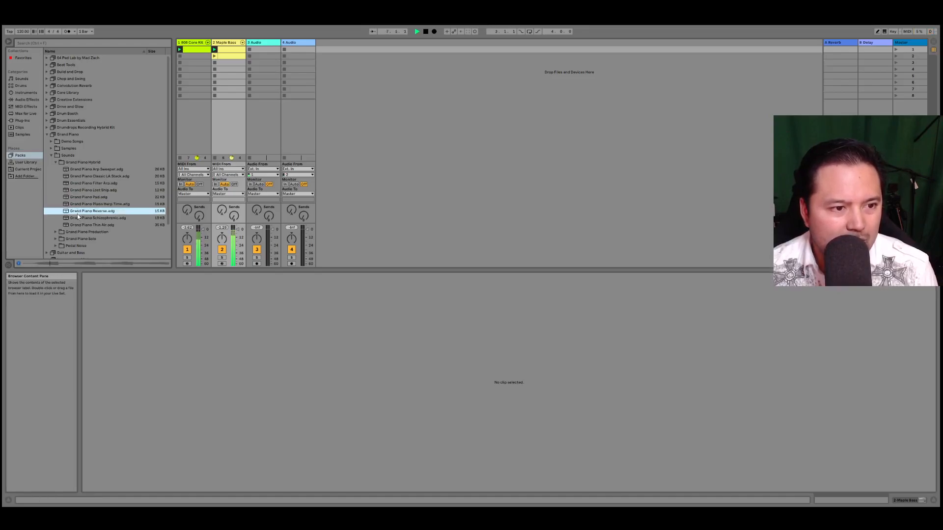
{"action": "left_click", "coordinate": [78, 219]}
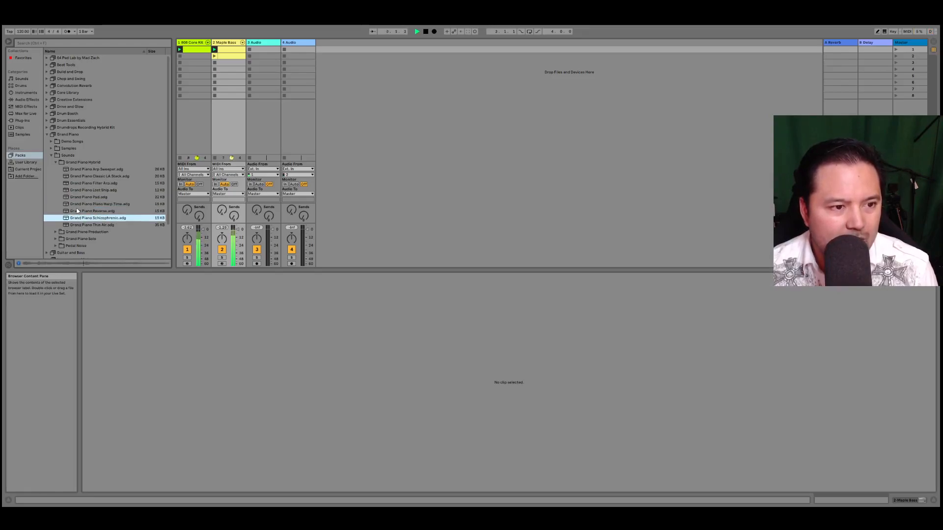
{"action": "left_click", "coordinate": [76, 198]}
{"action": "double_click", "coordinate": [76, 198]}
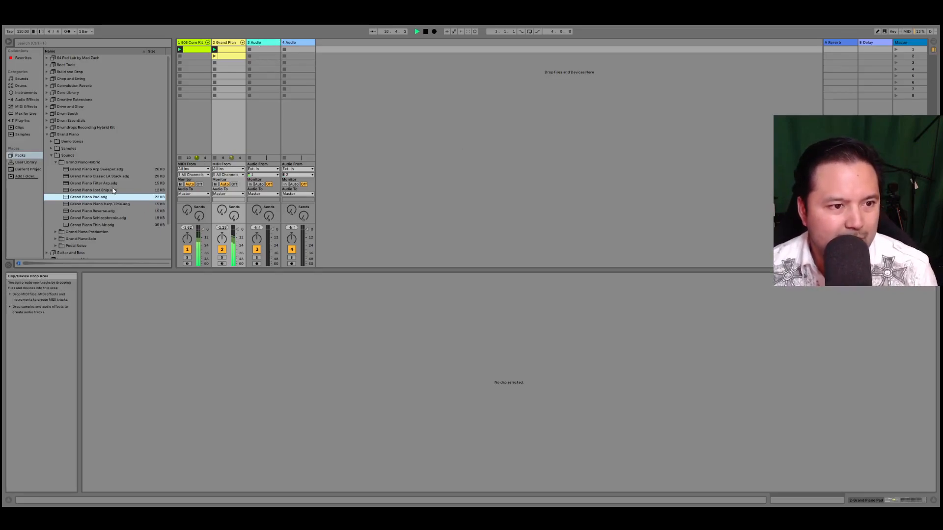
{"action": "key", "text": "ctrl+z"}
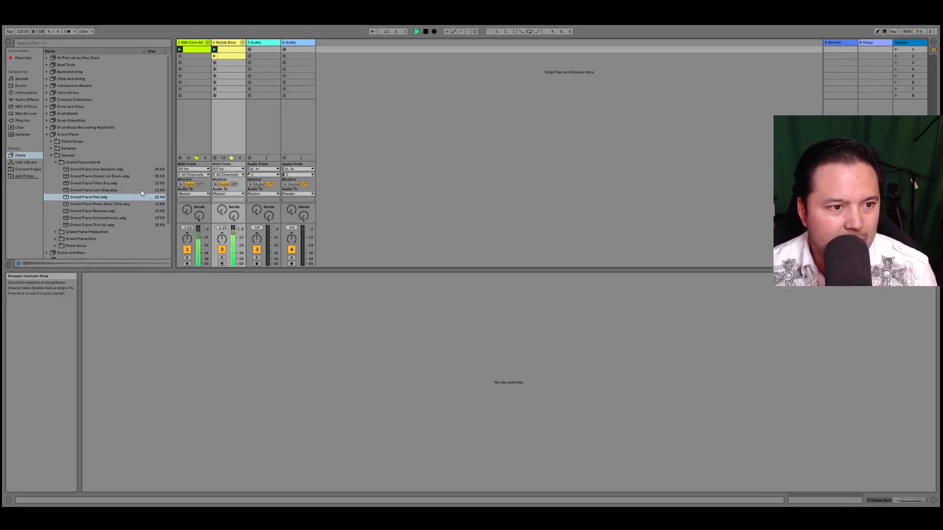
Stop playback and collapse the Grand Piano pack with its folders.
{"action": "left_click", "coordinate": [60, 163]}
{"action": "left_click", "coordinate": [51, 155]}
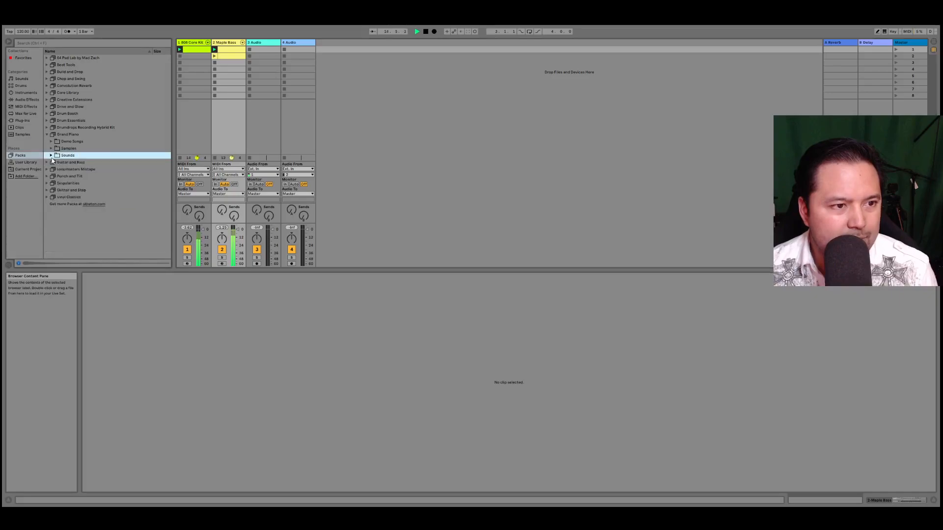
{"action": "left_click", "coordinate": [425, 32]}
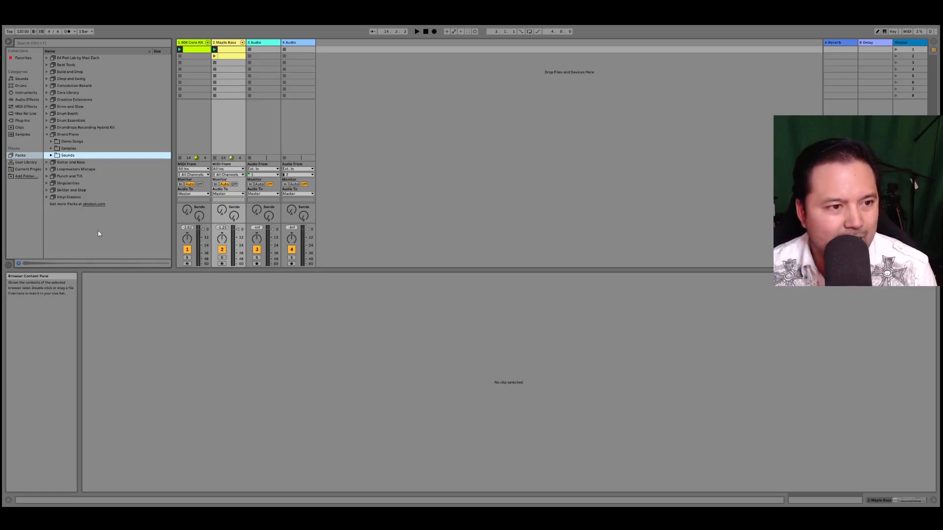
{"action": "left_click", "coordinate": [47, 134]}
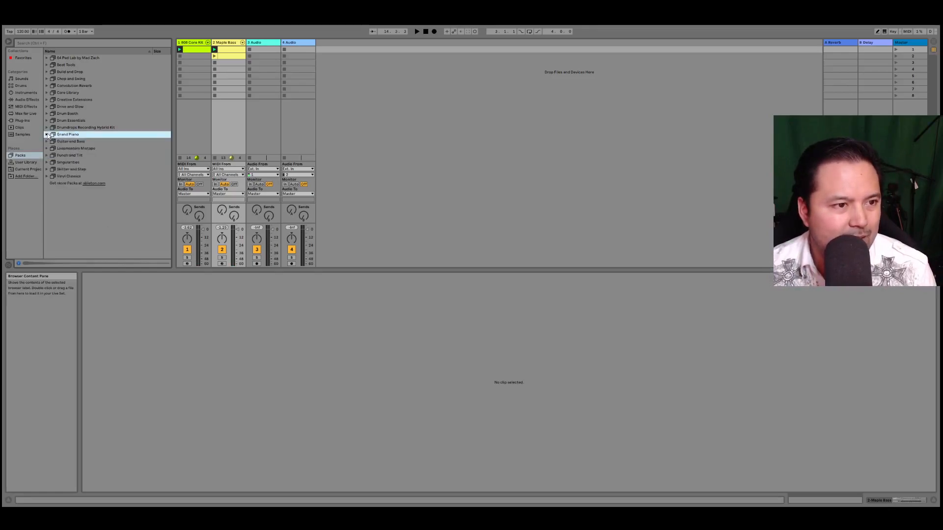
Open the Synth Keys folder in the Sounds of the Drive and Glow pack and preview Impaled Keys.
{"action": "left_click", "coordinate": [46, 107]}
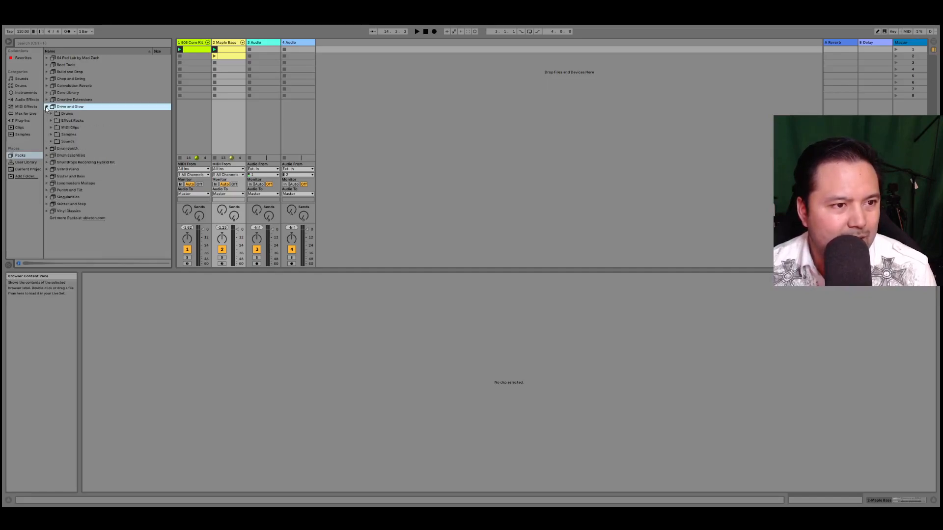
{"action": "left_click", "coordinate": [60, 141]}
{"action": "double_click", "coordinate": [60, 141]}
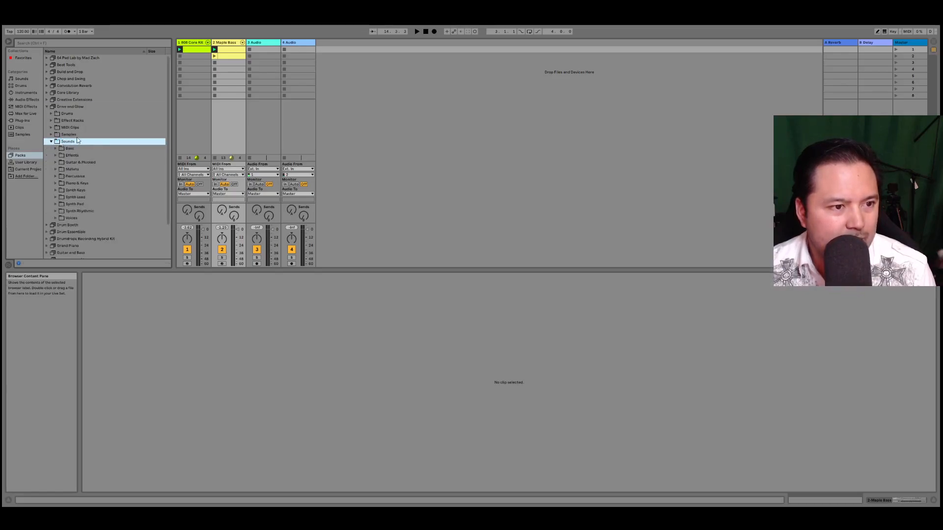
{"action": "double_click", "coordinate": [87, 190]}
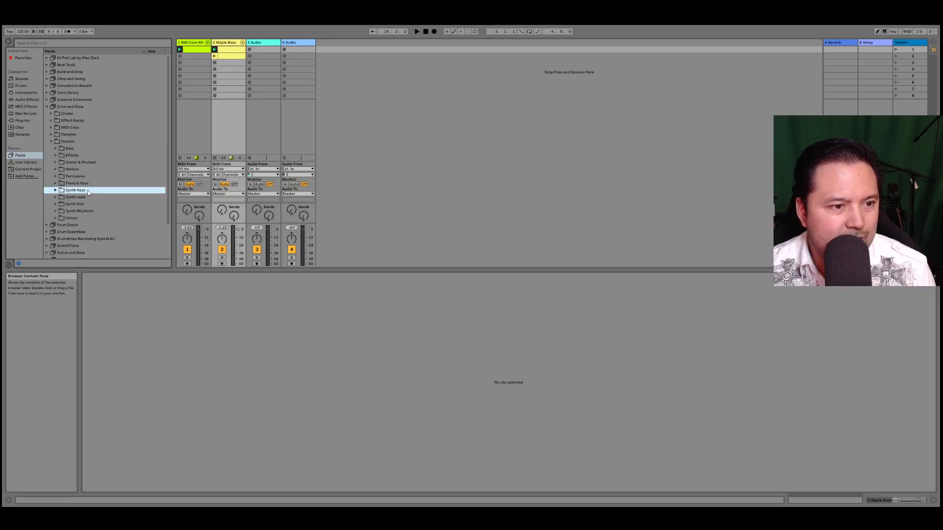
{"action": "left_click", "coordinate": [89, 211]}
{"action": "left_click", "coordinate": [87, 204]}
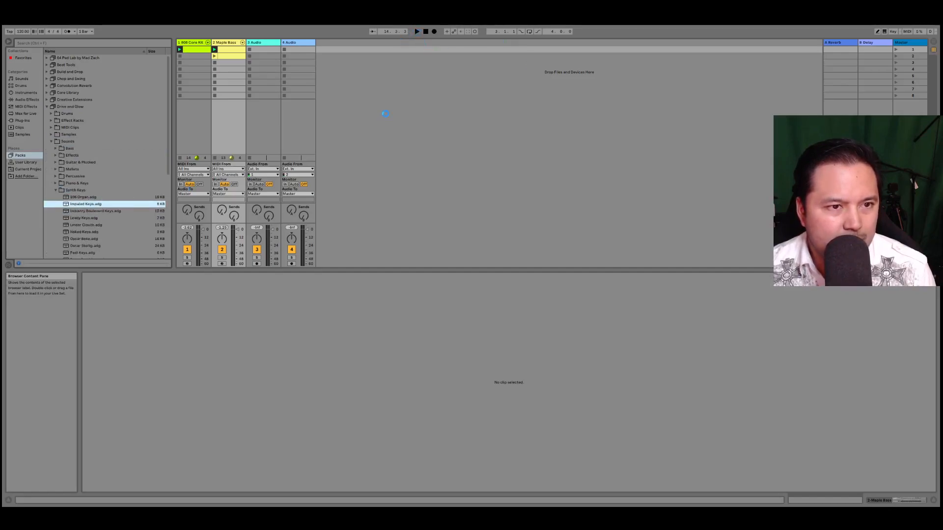
{"action": "key", "text": "ctrl+z"}
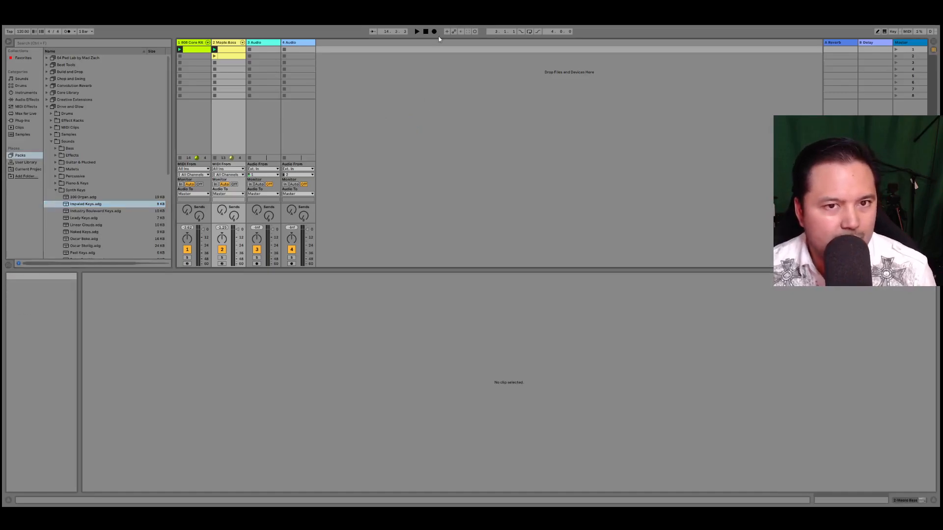
Play the session and audition the Synth Keys presets from Impaled Keys through Past Keys against the drums and bass.
{"action": "left_click", "coordinate": [417, 32]}
{"action": "left_click", "coordinate": [93, 203]}
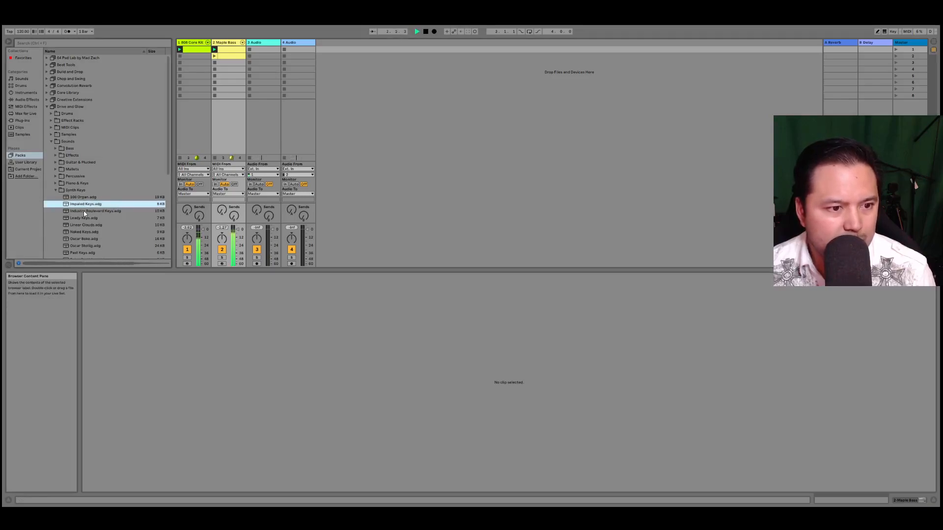
{"action": "left_click", "coordinate": [84, 211]}
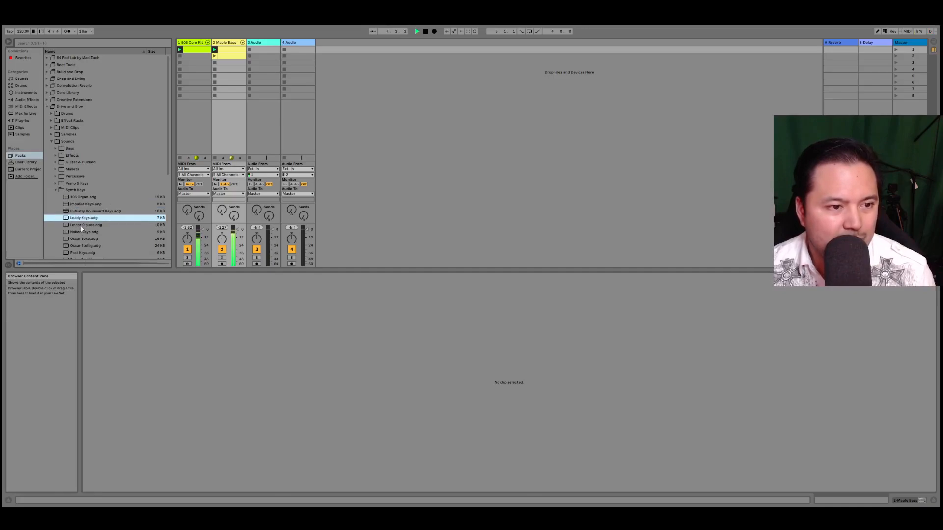
{"action": "left_click", "coordinate": [81, 227]}
{"action": "left_click", "coordinate": [80, 221]}
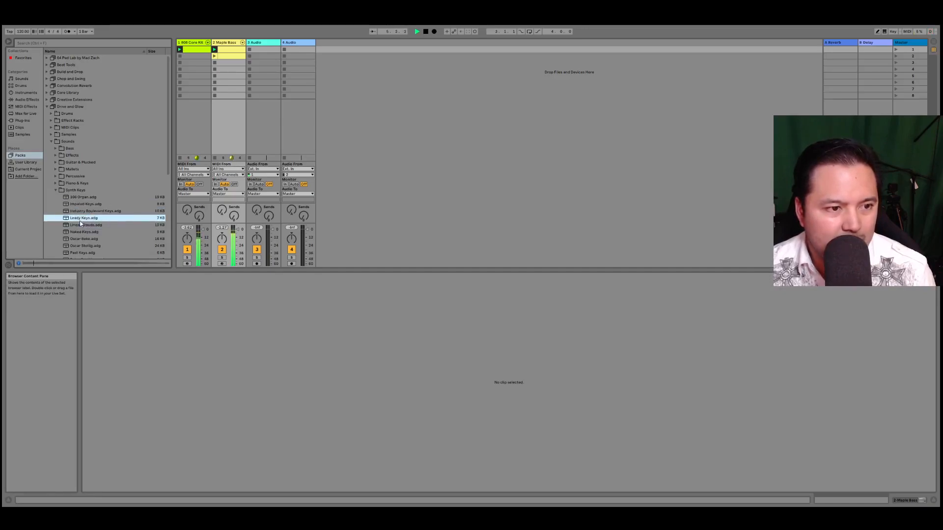
{"action": "left_click", "coordinate": [82, 239]}
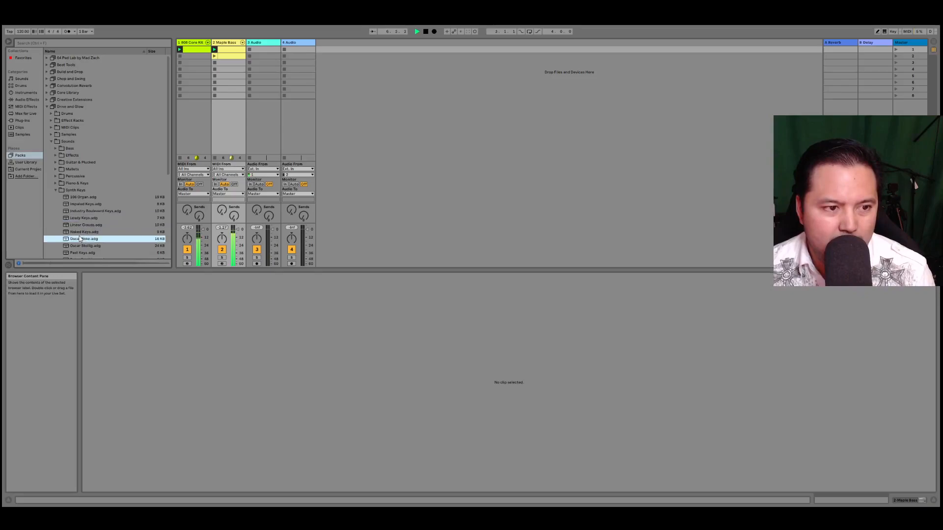
{"action": "left_click", "coordinate": [83, 247]}
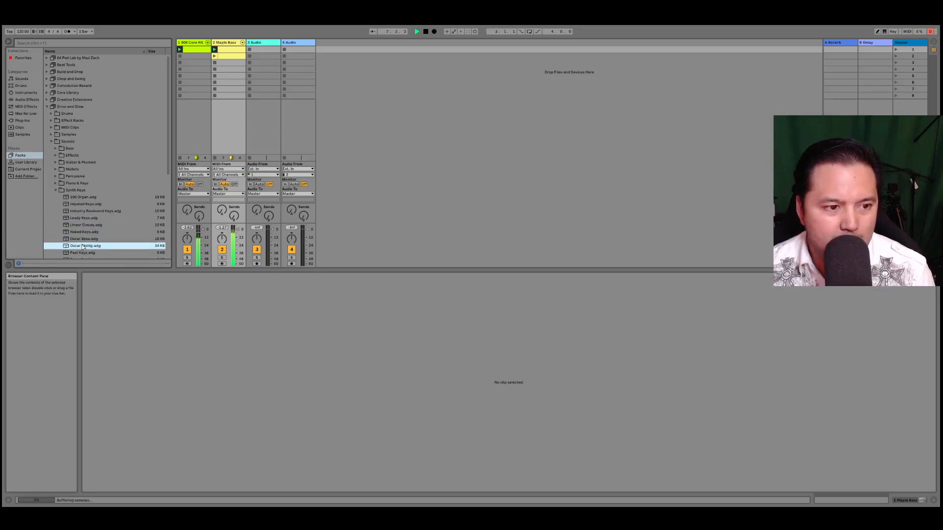
{"action": "left_click", "coordinate": [82, 253]}
Add the Impaled Keys preset as a new MIDI track between the Maple Bass track and the first audio track.
{"action": "left_click", "coordinate": [78, 205]}
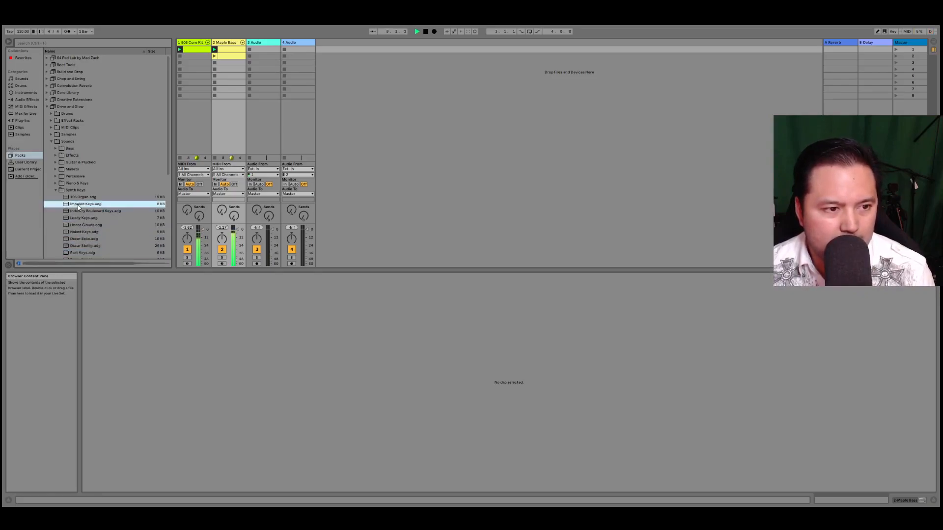
{"action": "left_click_drag", "start_coordinate": [78, 205], "coordinate": [263, 42]}
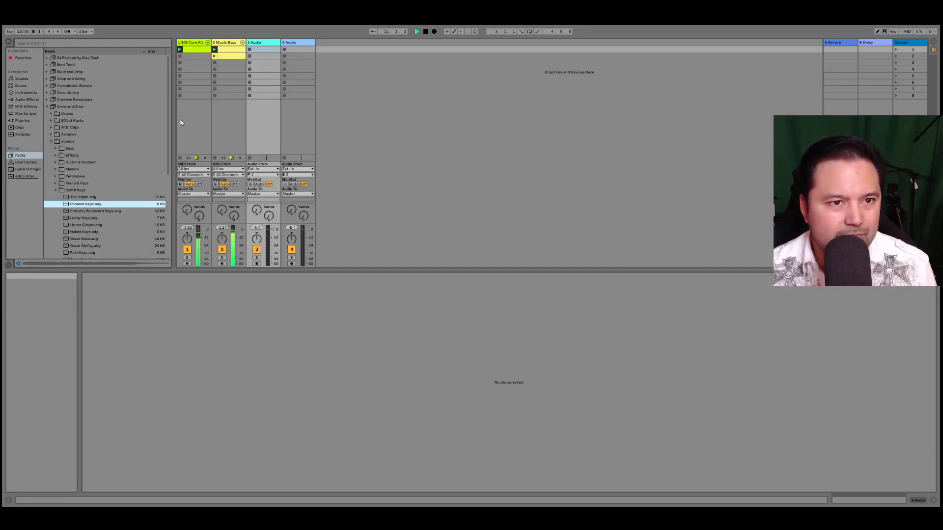
{"action": "left_click_drag", "start_coordinate": [337, 118], "coordinate": [246, 42]}
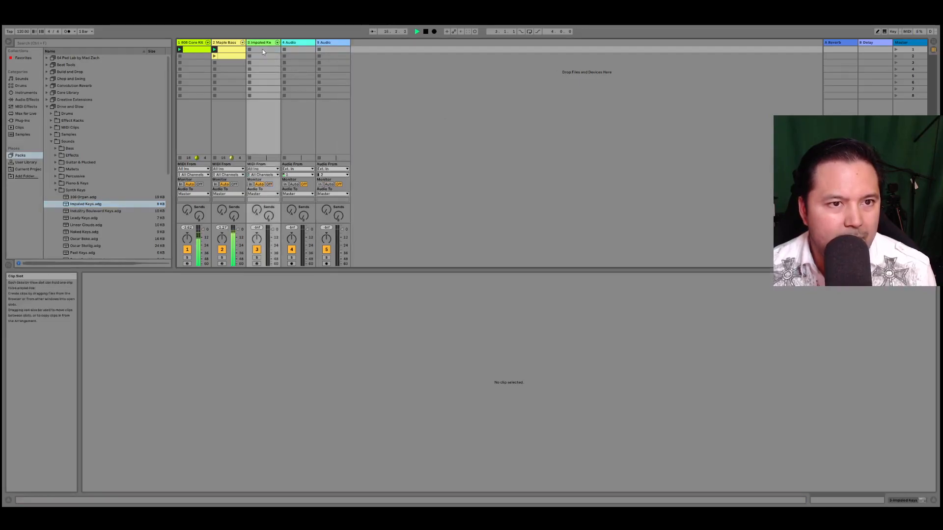
Create an empty MIDI clip in the first slot of the Impaled Keys track and compare it with the Maple Bass clip's notes.
{"action": "double_click", "coordinate": [261, 51]}
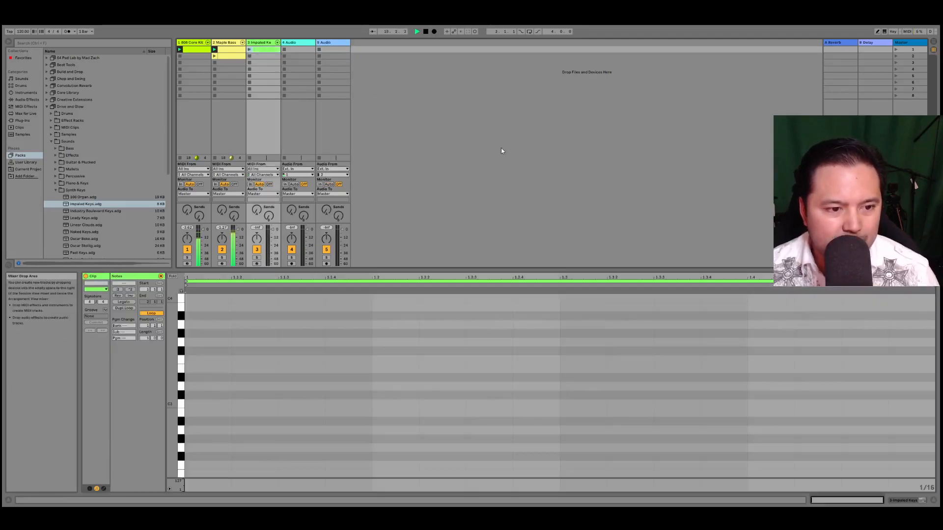
{"action": "left_click", "coordinate": [228, 50]}
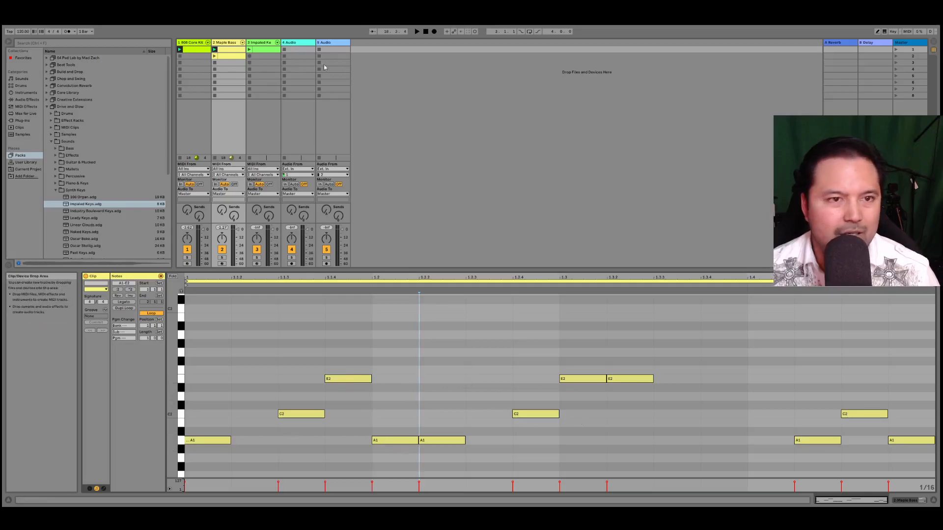
{"action": "left_click", "coordinate": [260, 50]}
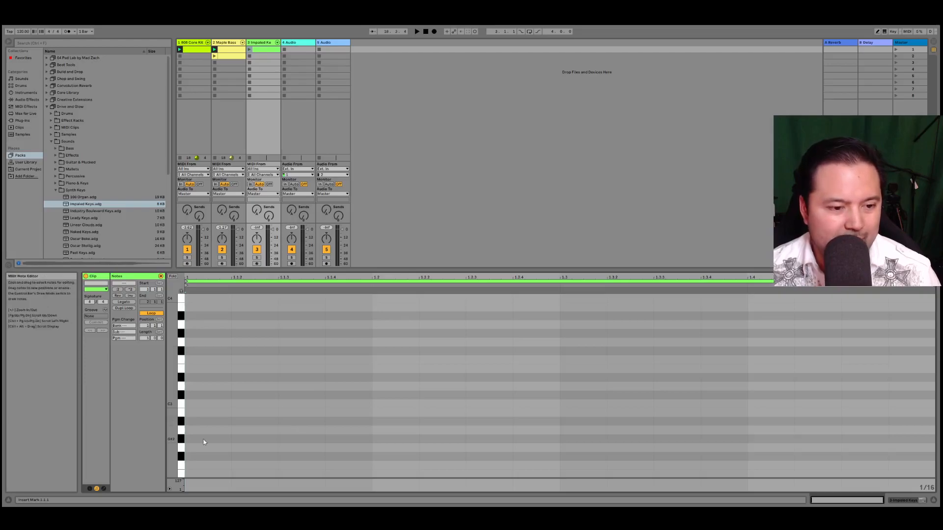
{"action": "scroll", "coordinate": [226, 434], "scroll_direction": "up", "scroll_amount": 4}
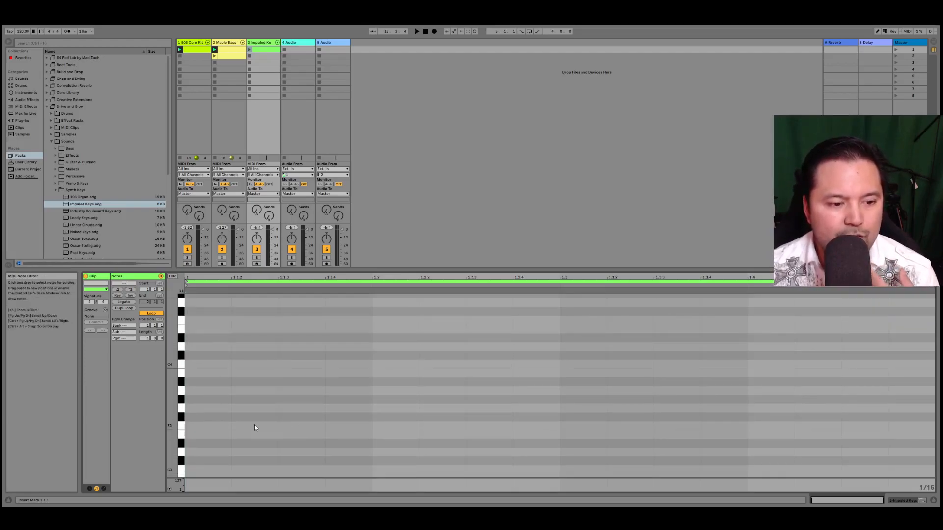
Enter an A4, B4 and D5 chord on each of the first two sixteenths of the first Impaled Keys clip.
{"action": "scroll", "coordinate": [249, 430], "scroll_direction": "up", "scroll_amount": 3}
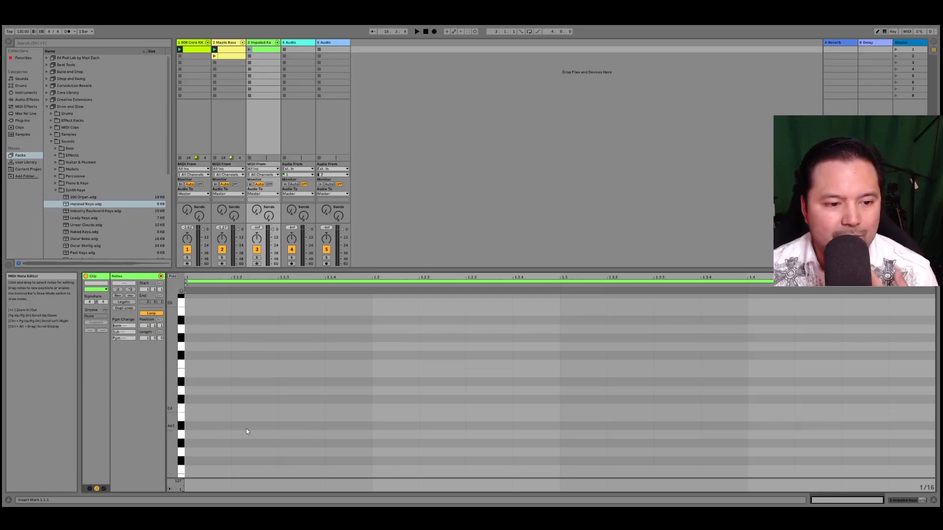
{"action": "scroll", "coordinate": [204, 319], "scroll_direction": "down", "scroll_amount": 5}
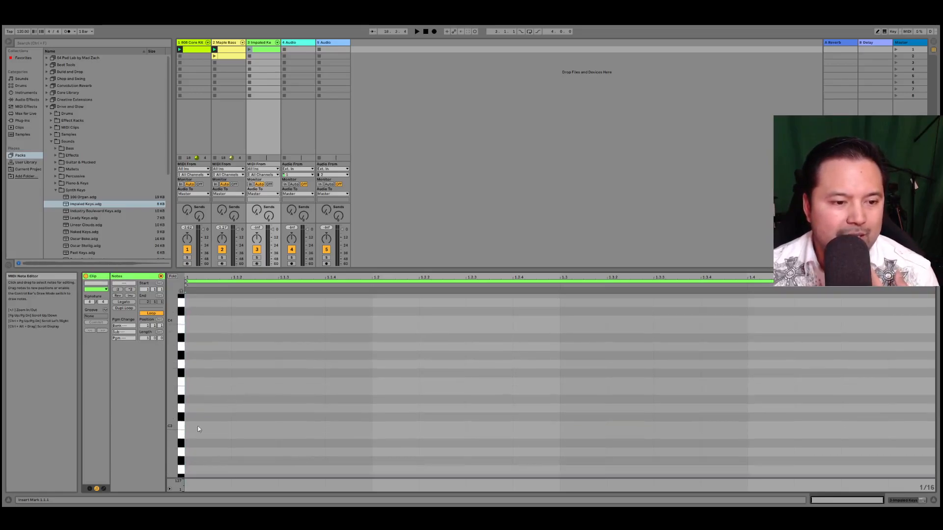
{"action": "left_click", "coordinate": [235, 51]}
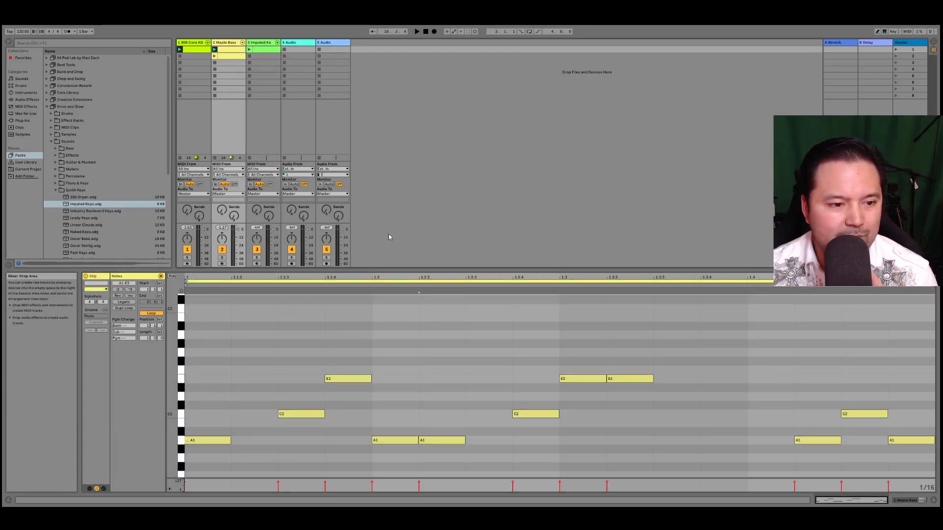
{"action": "left_click", "coordinate": [257, 53]}
{"action": "scroll", "coordinate": [283, 388], "scroll_direction": "up", "scroll_amount": 5}
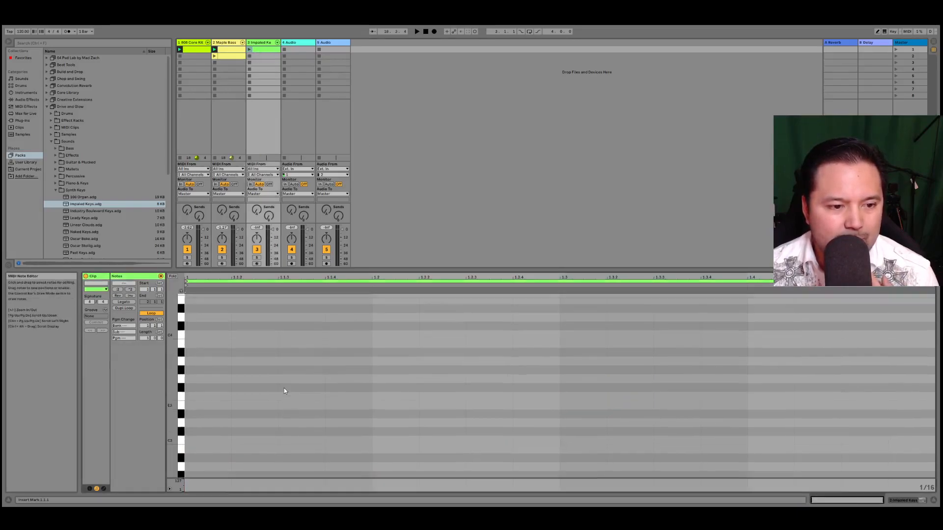
{"action": "scroll", "coordinate": [273, 391], "scroll_direction": "up", "scroll_amount": 2}
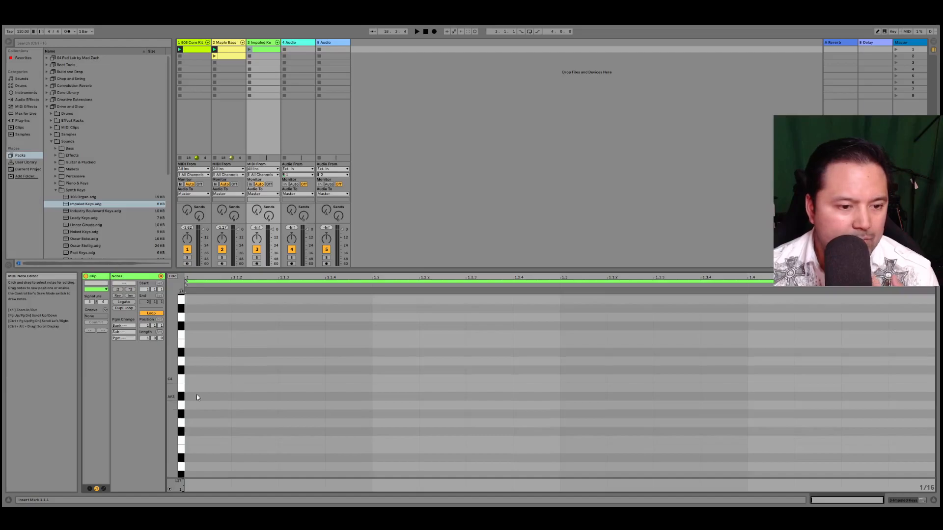
{"action": "scroll", "coordinate": [203, 405], "scroll_direction": "up", "scroll_amount": 5}
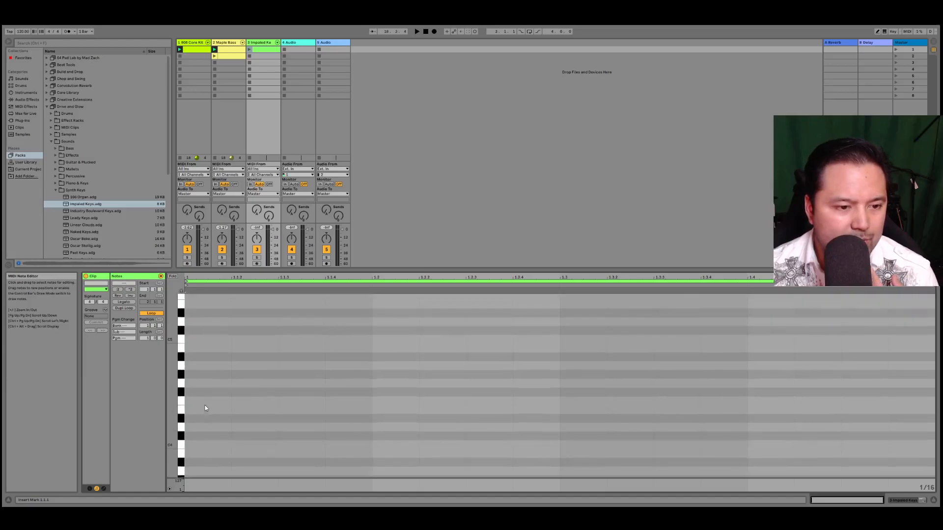
{"action": "double_click", "coordinate": [207, 372]}
{"action": "double_click", "coordinate": [199, 356]}
{"action": "double_click", "coordinate": [198, 329]}
{"action": "double_click", "coordinate": [244, 373]}
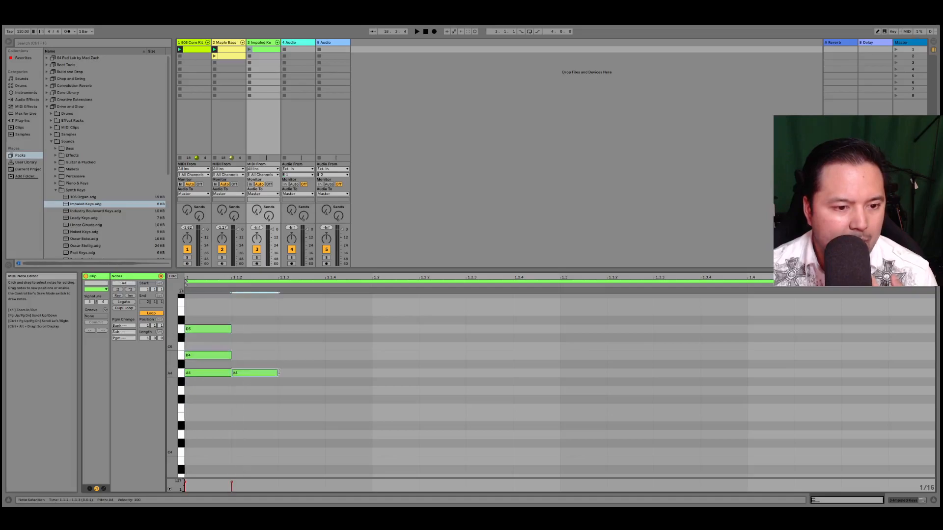
{"action": "double_click", "coordinate": [260, 355]}
{"action": "double_click", "coordinate": [249, 329]}
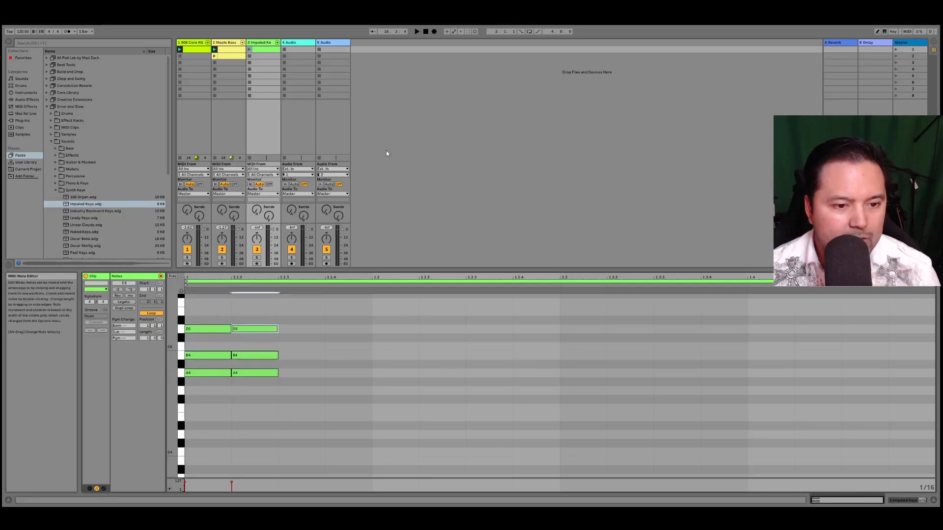
Launch the first Impaled Keys clip and move both chords' B4 notes to C5 and their D5 notes to E5.
{"action": "left_click", "coordinate": [249, 49]}
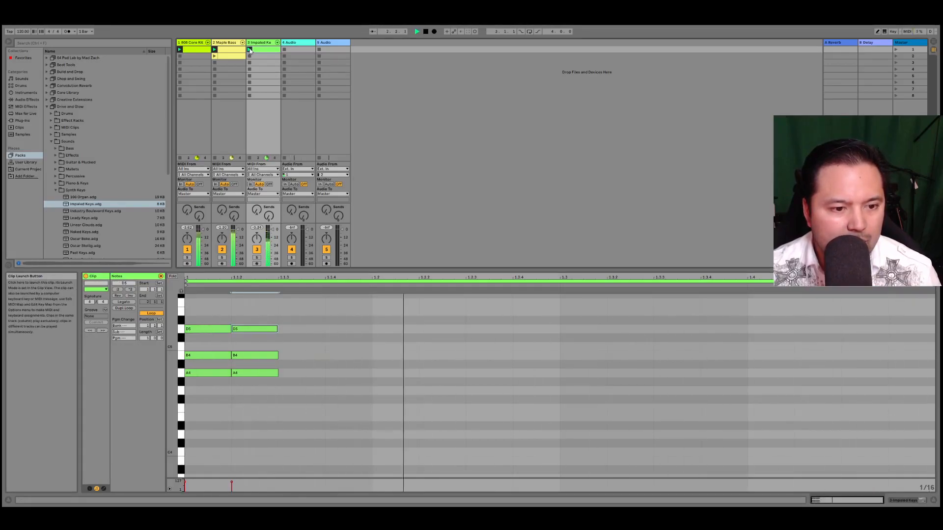
{"action": "key", "text": "space"}
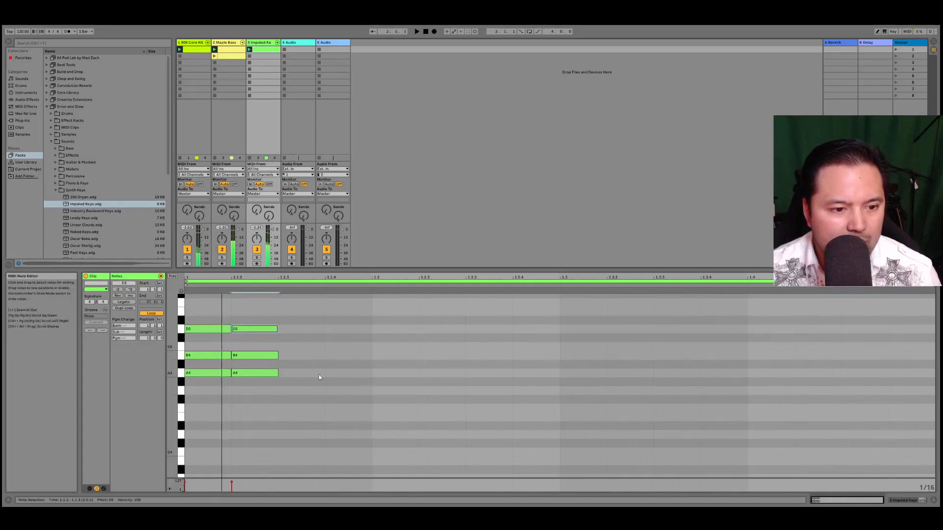
{"action": "double_click", "coordinate": [197, 347]}
{"action": "left_click_drag", "start_coordinate": [197, 349], "coordinate": [242, 312]}
{"action": "left_click_drag", "start_coordinate": [255, 355], "coordinate": [259, 345]}
{"action": "key", "text": "space"}
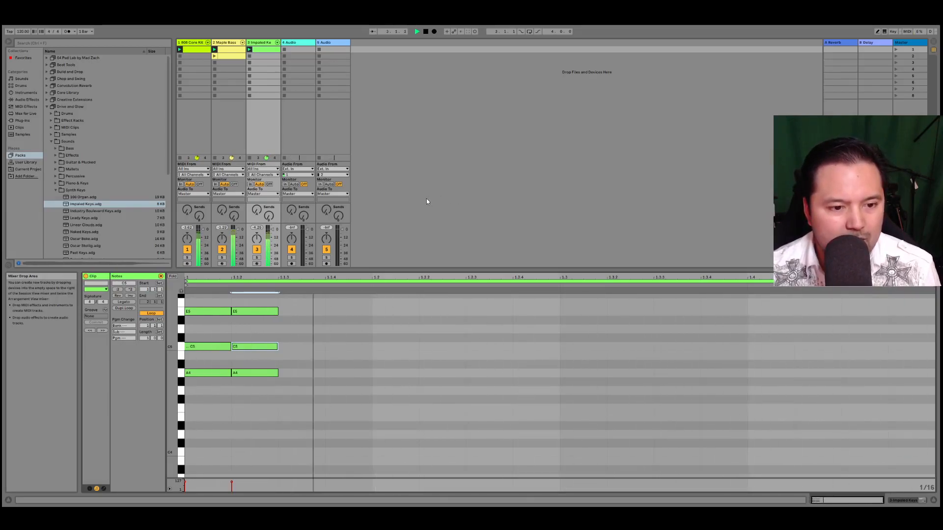
{"action": "left_click", "coordinate": [206, 347]}
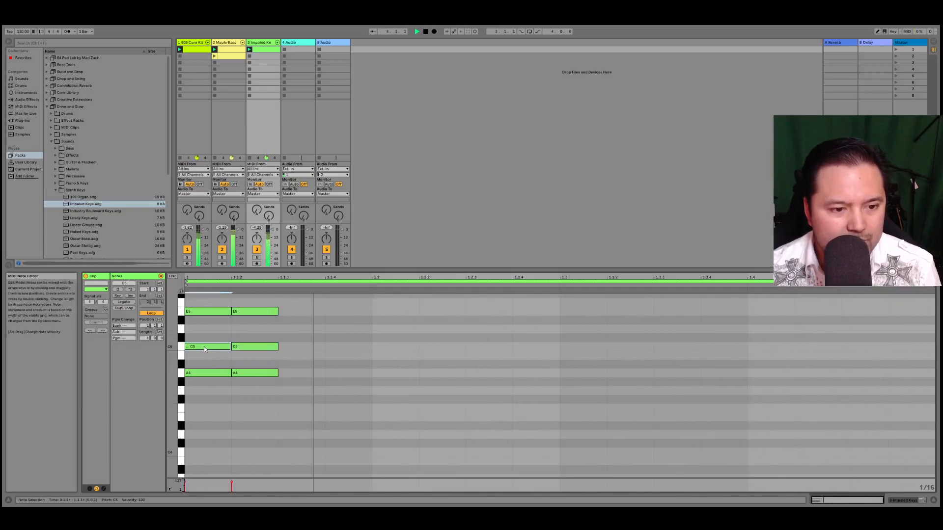
{"action": "scroll", "coordinate": [522, 366], "scroll_direction": "up", "scroll_amount": 2}
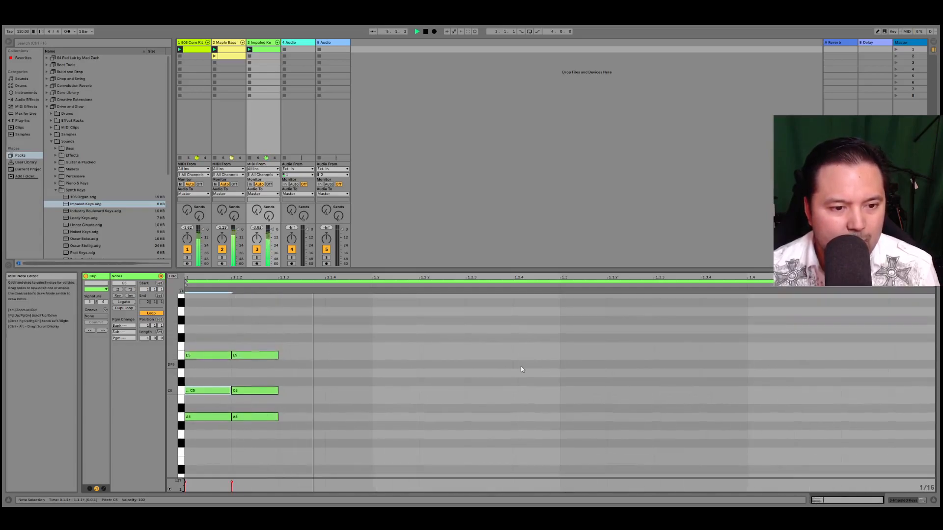
{"action": "scroll", "coordinate": [522, 365], "scroll_direction": "down", "scroll_amount": 3}
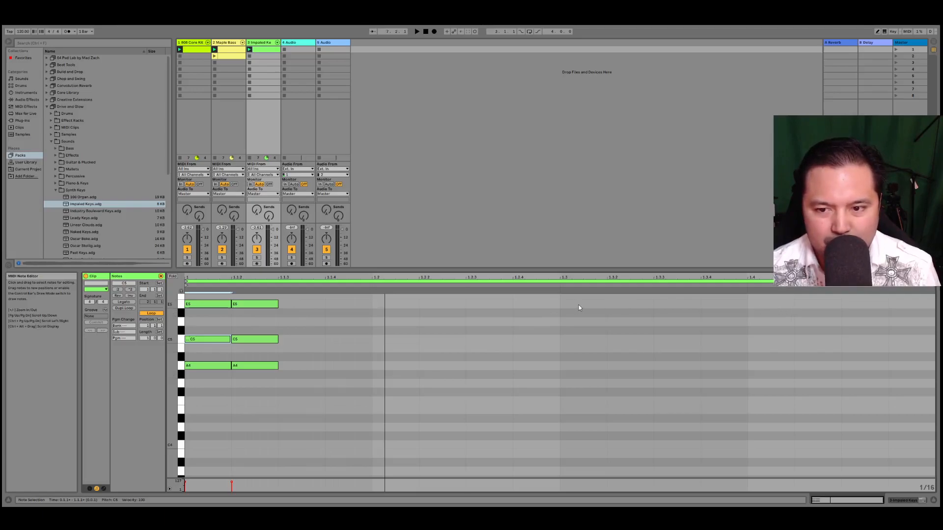
Add two more A4, C5 and E5 sixteenth-note chords at 1.3.3 and 1.4 and play the clip.
{"action": "double_click", "coordinate": [670, 305]}
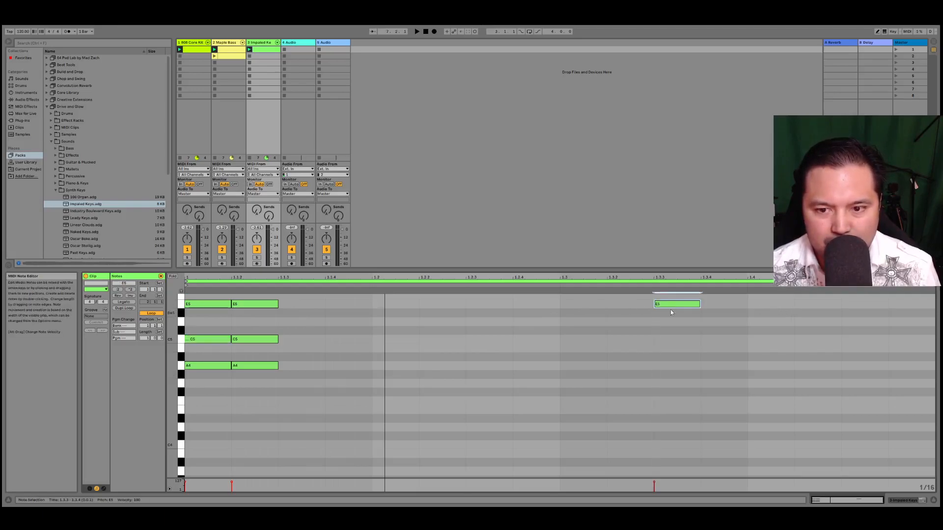
{"action": "double_click", "coordinate": [670, 339]}
{"action": "double_click", "coordinate": [667, 366]}
{"action": "double_click", "coordinate": [774, 366]}
{"action": "double_click", "coordinate": [762, 303]}
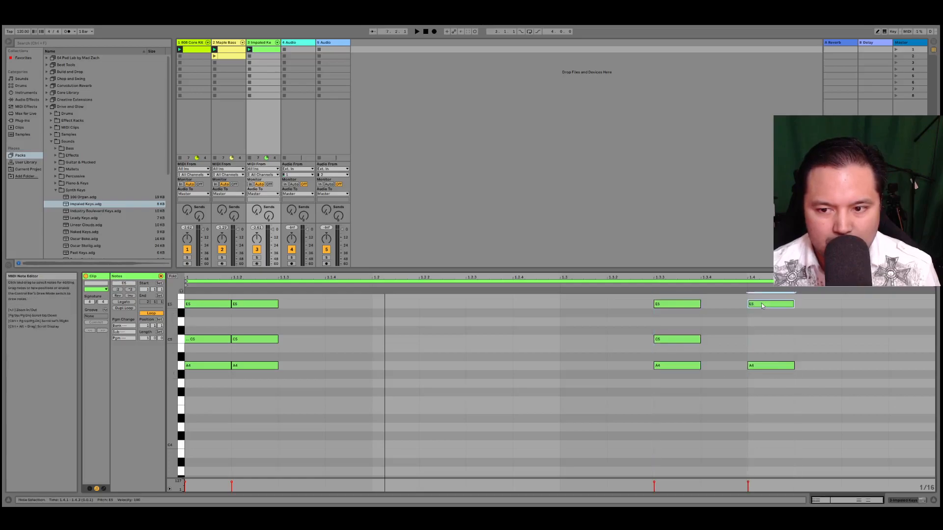
{"action": "double_click", "coordinate": [755, 340]}
{"action": "key", "text": "space"}
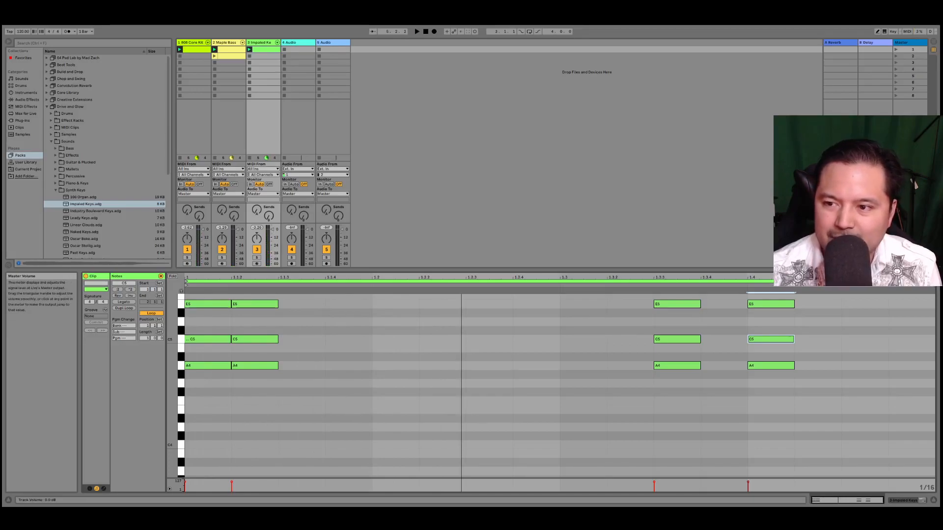
Play the session and switch the bass to the second Maple Bass clip.
{"action": "left_click_drag", "start_coordinate": [918, 229], "coordinate": [918, 232]}
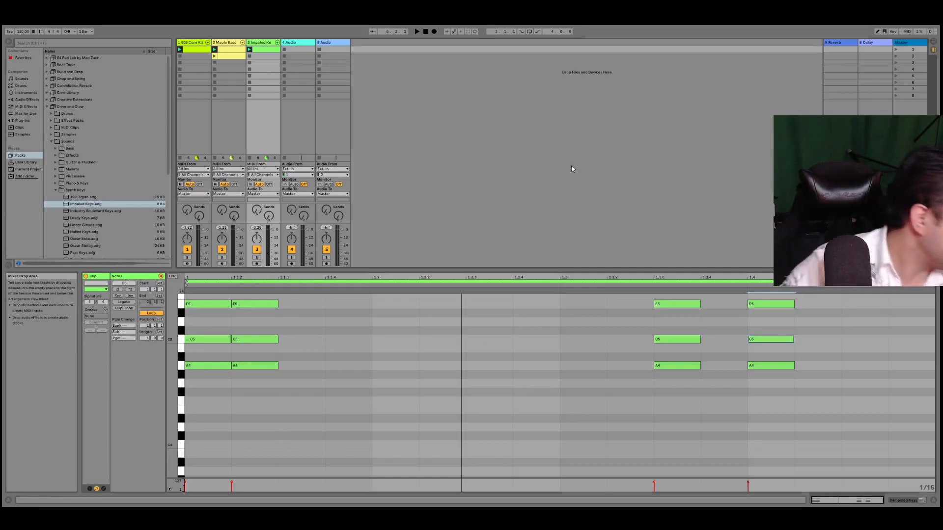
{"action": "key", "text": "space"}
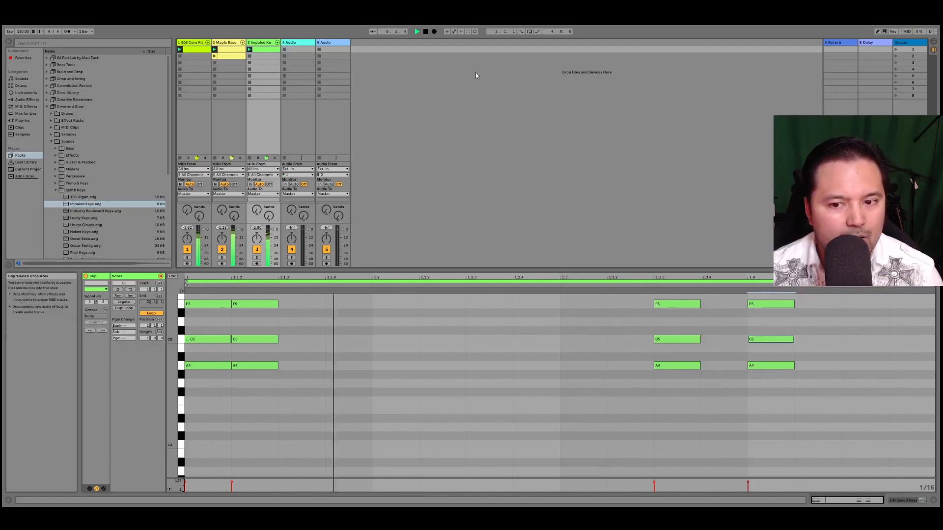
{"action": "scroll", "coordinate": [473, 396], "scroll_direction": "up", "scroll_amount": 5}
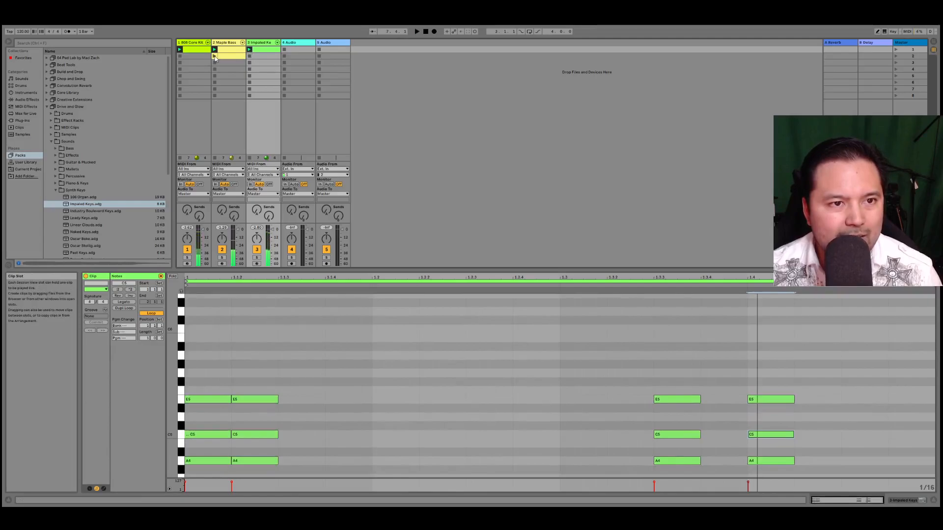
{"action": "left_click", "coordinate": [231, 57]}
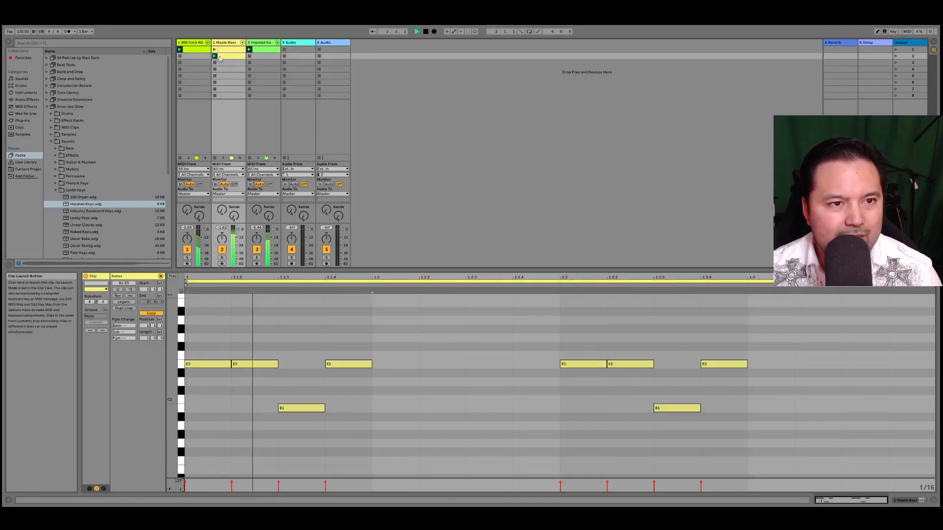
Create a MIDI clip in the Impaled Keys track's second slot and enter an A3, C4 and E4 chord on the second sixteenth.
{"action": "double_click", "coordinate": [264, 57]}
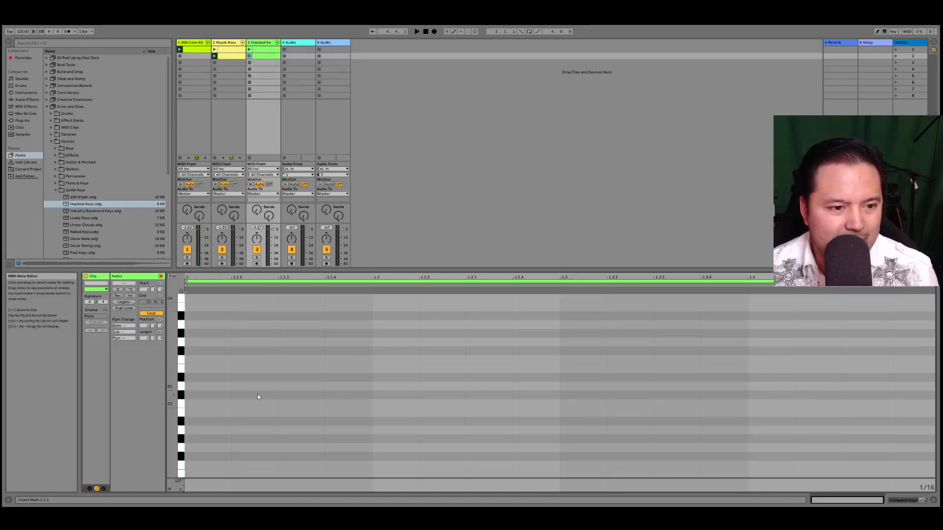
{"action": "scroll", "coordinate": [204, 322], "scroll_direction": "up", "scroll_amount": 1}
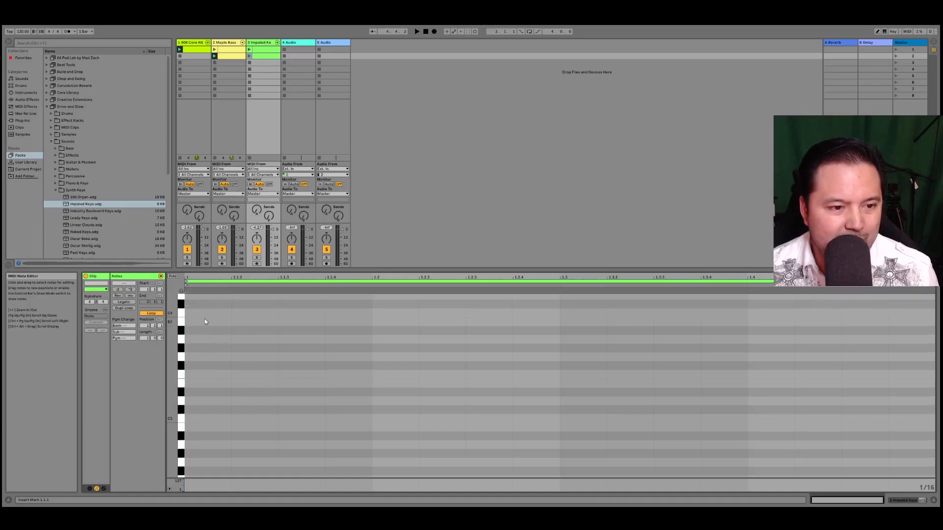
{"action": "double_click", "coordinate": [260, 338]}
{"action": "double_click", "coordinate": [252, 314]}
{"action": "scroll", "coordinate": [256, 320], "scroll_direction": "up", "scroll_amount": 1}
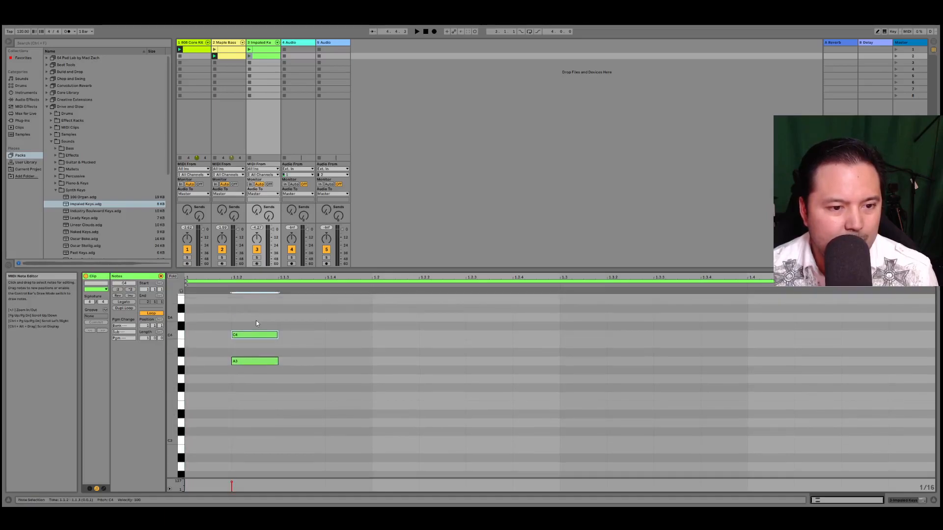
{"action": "double_click", "coordinate": [256, 300]}
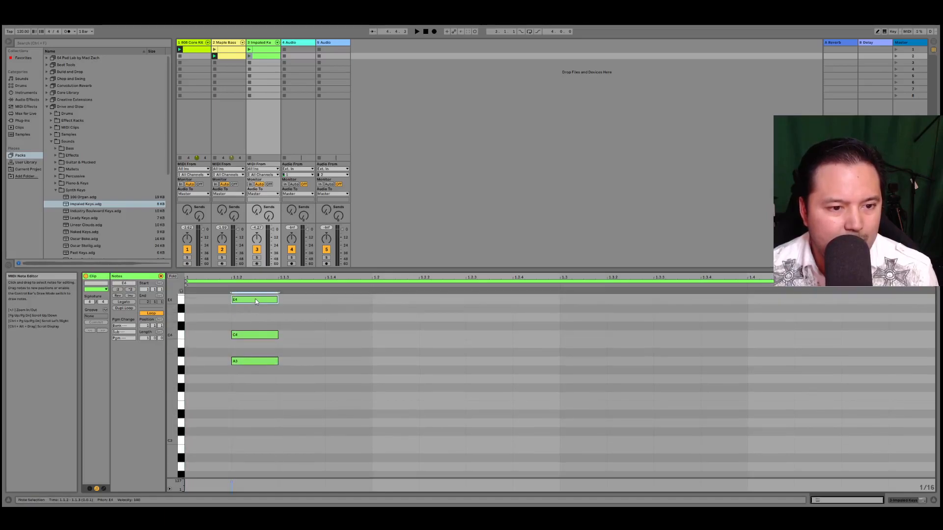
Move the chord's middle note from C4 down to B3.
{"action": "scroll", "coordinate": [255, 304], "scroll_direction": "up", "scroll_amount": 2}
{"action": "left_click_drag", "start_coordinate": [220, 323], "coordinate": [294, 399]}
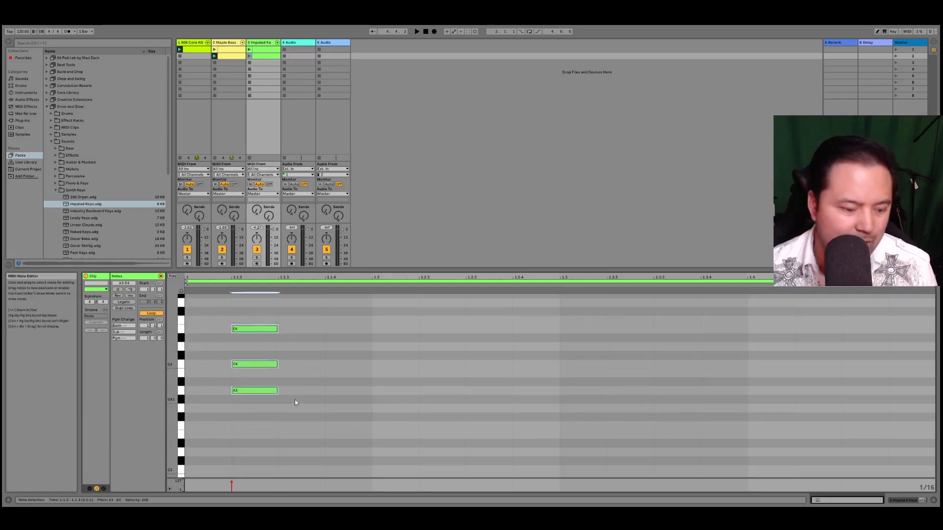
{"action": "left_click", "coordinate": [274, 371]}
{"action": "left_click_drag", "start_coordinate": [256, 363], "coordinate": [254, 373]}
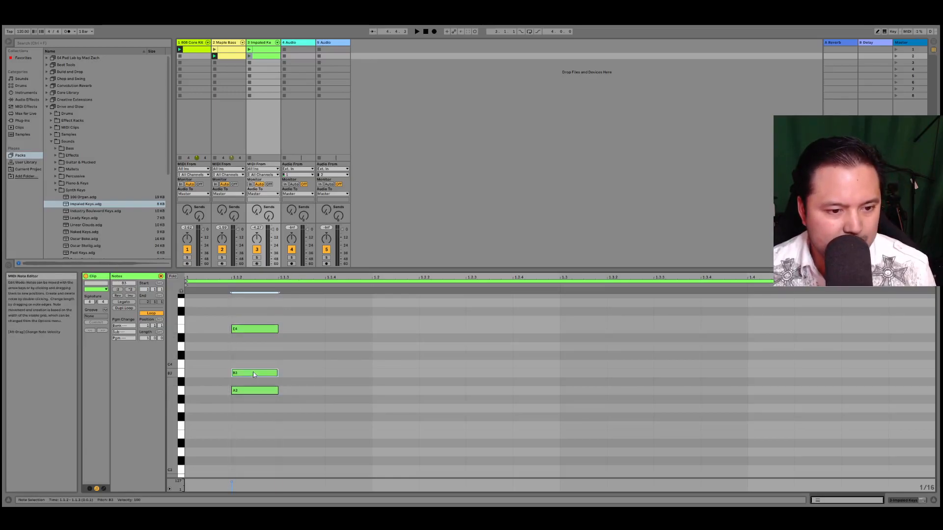
Copy the A3, B3 and E4 chord to 1.1.4, 1.2.2 and 1.2.4 in the second Impaled Keys clip.
{"action": "left_click_drag", "start_coordinate": [208, 320], "coordinate": [280, 415]}
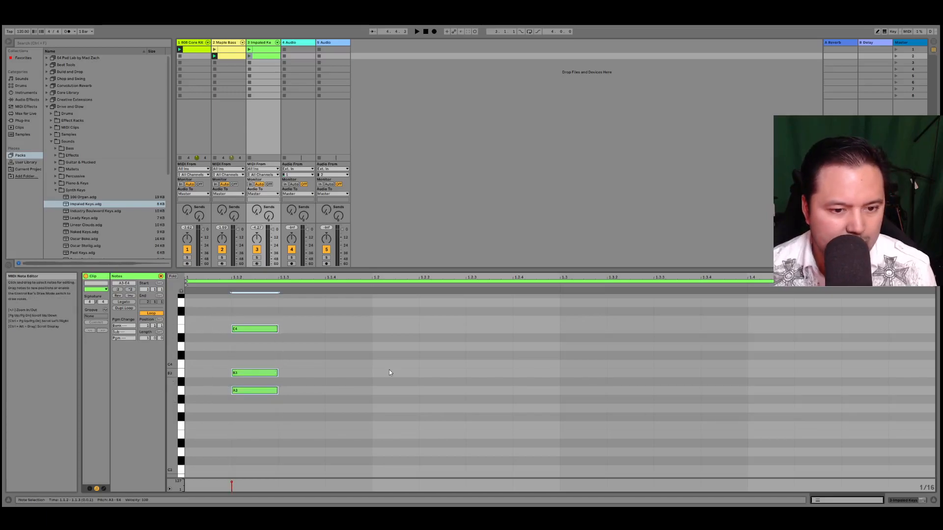
{"action": "left_click", "coordinate": [328, 330]}
{"action": "key", "text": "ctrl+v"}
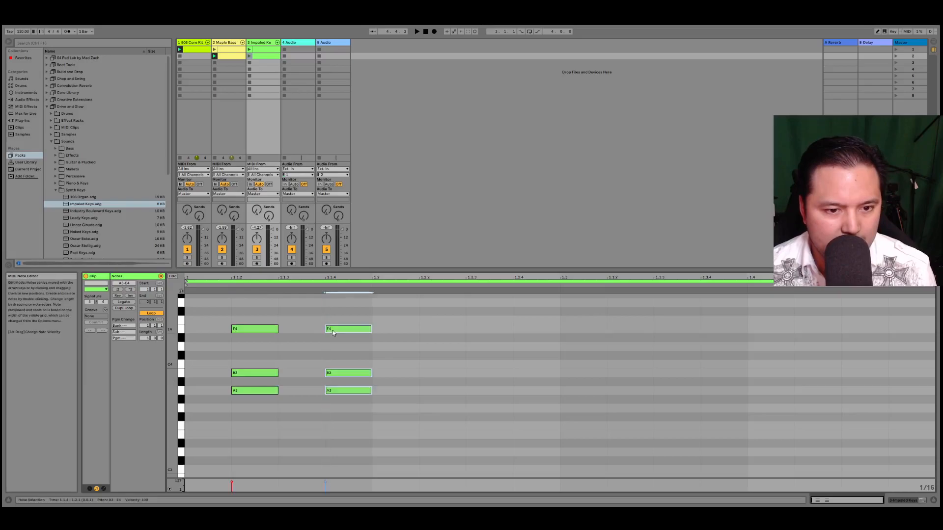
{"action": "key", "text": "ctrl+v"}
{"action": "key", "text": "ctrl+v"}
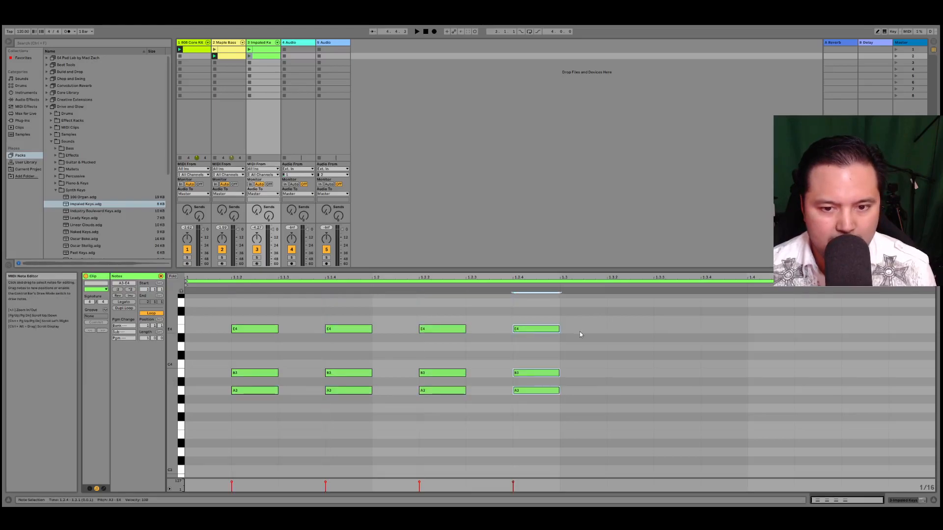
Duplicate the four chords into the second half of the bar, with the first copy starting at 1.3.2.
{"action": "left_click_drag", "start_coordinate": [205, 306], "coordinate": [632, 430]}
{"action": "left_click", "coordinate": [629, 332]}
{"action": "key", "text": "ctrl+v"}
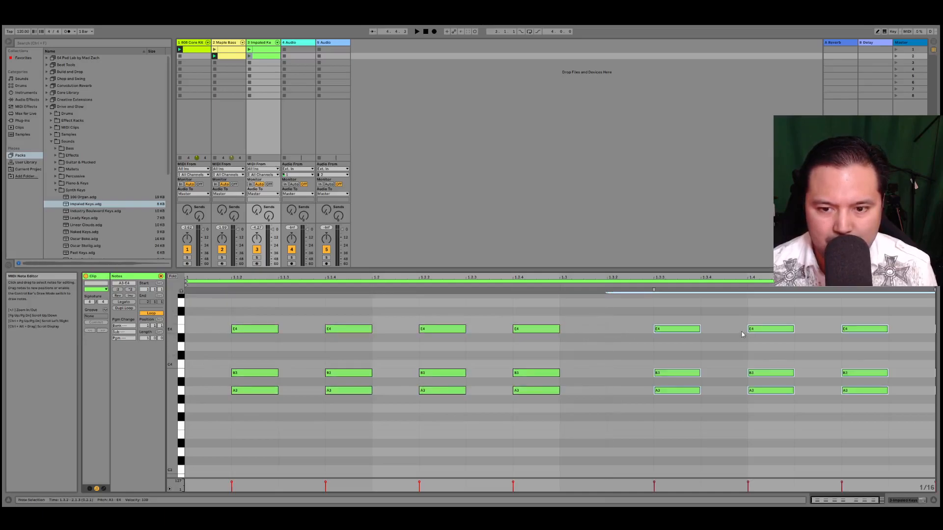
{"action": "left_click_drag", "start_coordinate": [673, 328], "coordinate": [627, 330]}
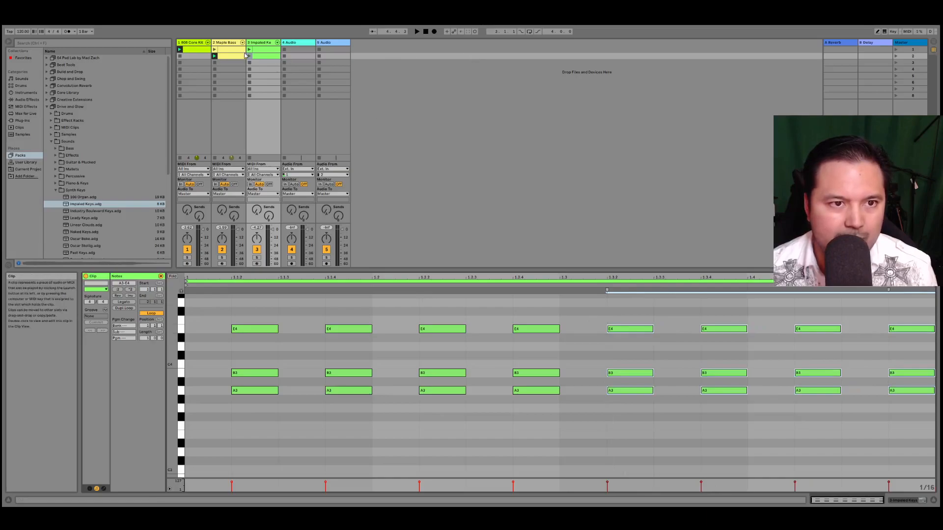
Launch the second Impaled Keys clip and listen to it with the drums and the second Maple Bass clip.
{"action": "key", "text": "space"}
{"action": "left_click", "coordinate": [457, 144]}
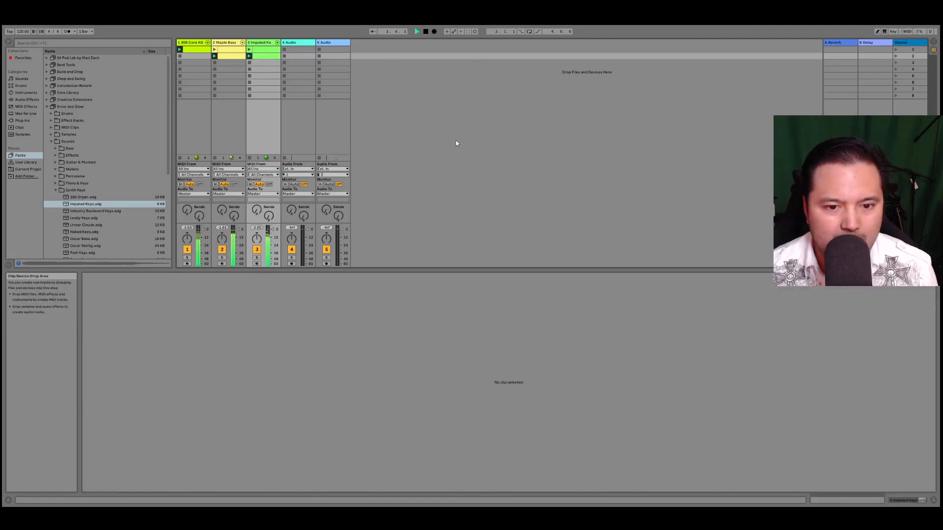
{"action": "left_click", "coordinate": [266, 56]}
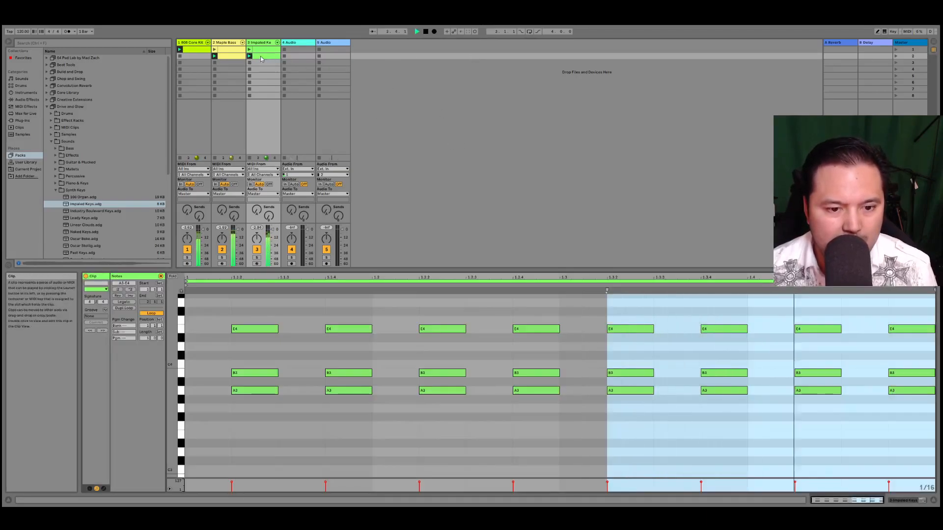
{"action": "left_click", "coordinate": [485, 126]}
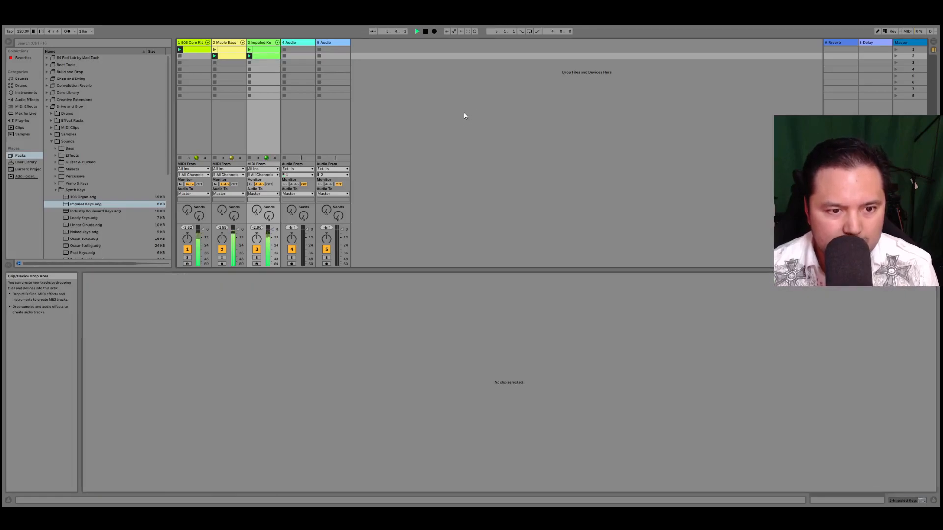
Delete all the A3 notes from the second Impaled Keys clip and listen to it with the drums and bass.
{"action": "left_click", "coordinate": [262, 55]}
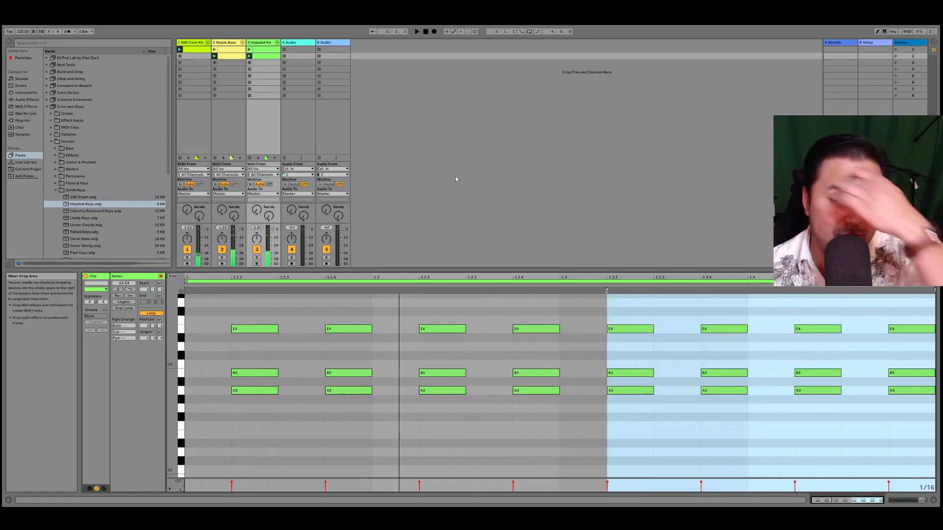
{"action": "left_click_drag", "start_coordinate": [219, 386], "coordinate": [920, 420]}
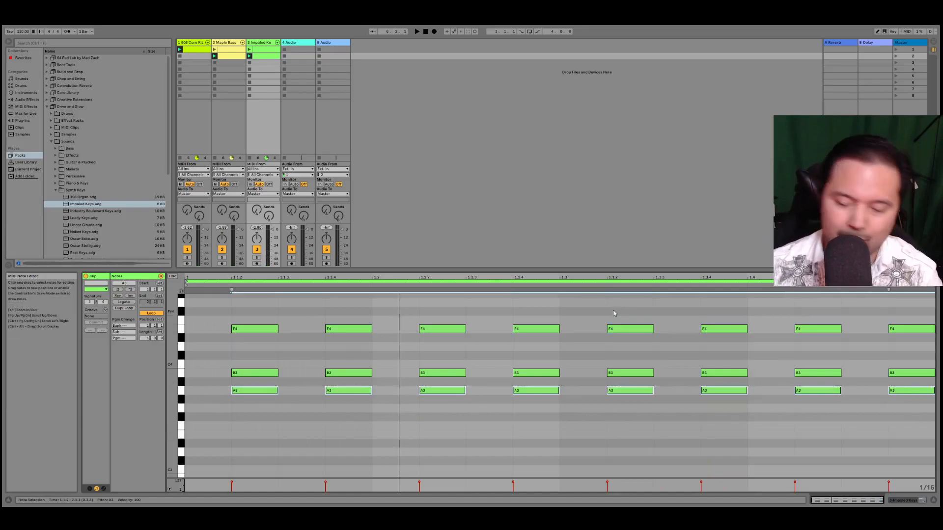
{"action": "key", "text": "Delete"}
{"action": "key", "text": "space"}
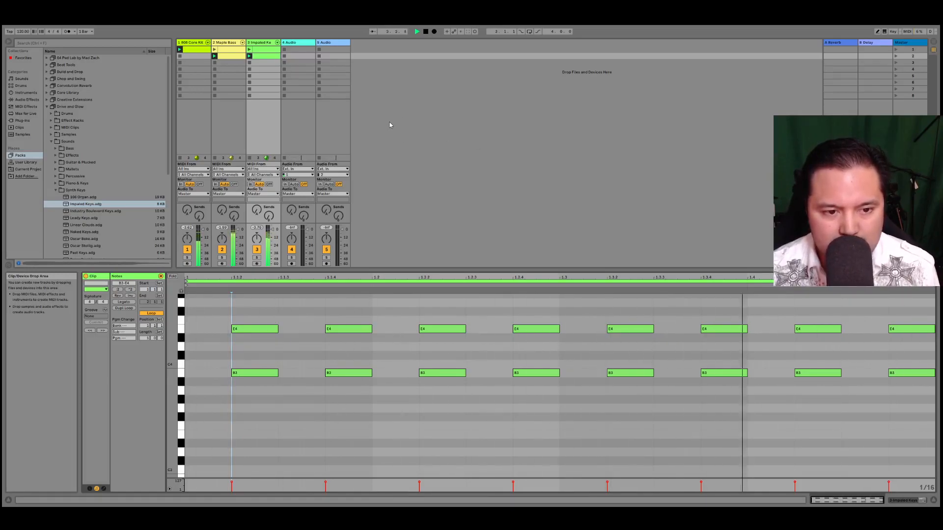
{"action": "key", "text": "space"}
{"action": "left_click", "coordinate": [424, 120]}
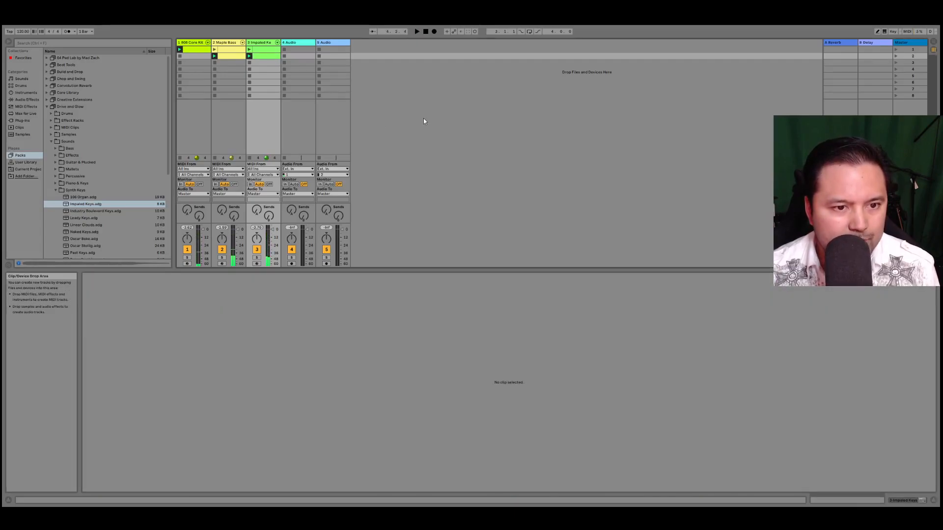
Duplicate the Impaled Keys track together with its two clips.
{"action": "left_click", "coordinate": [267, 56]}
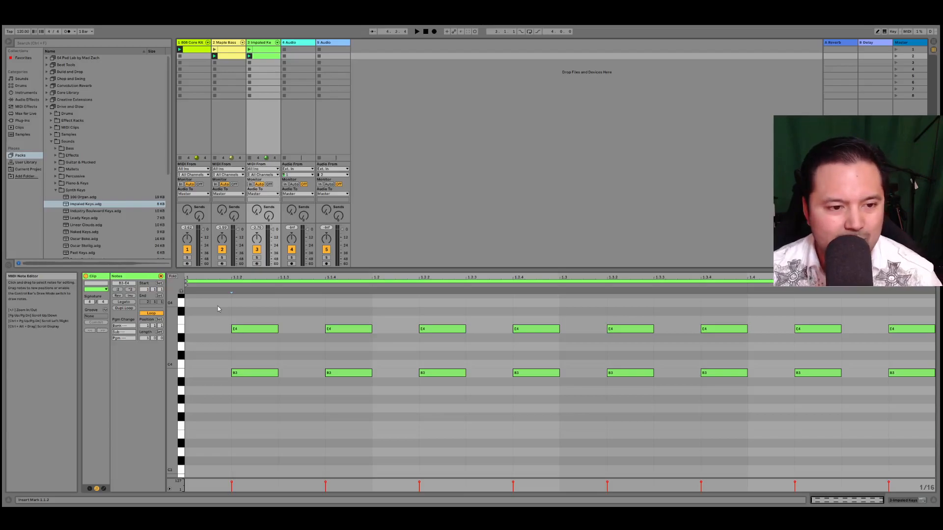
{"action": "left_click", "coordinate": [475, 145]}
{"action": "left_click", "coordinate": [259, 55]}
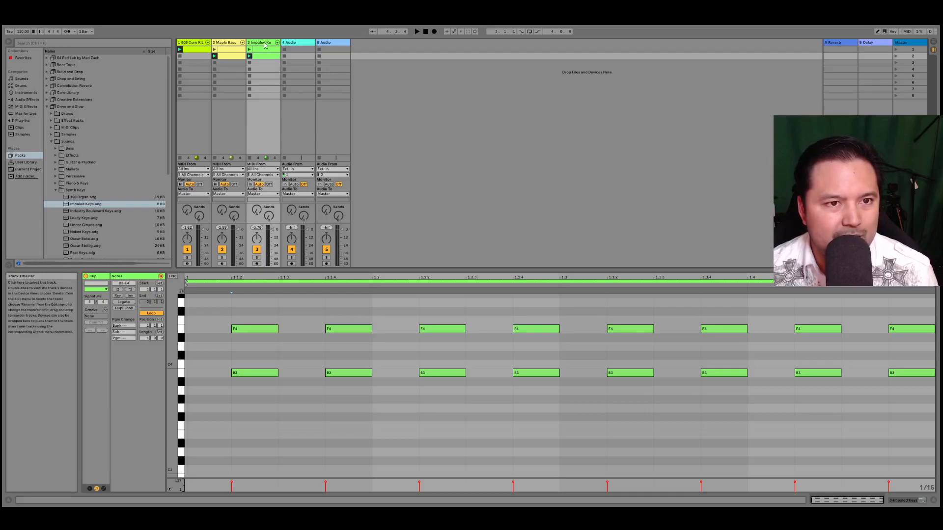
{"action": "key", "text": "ctrl+d"}
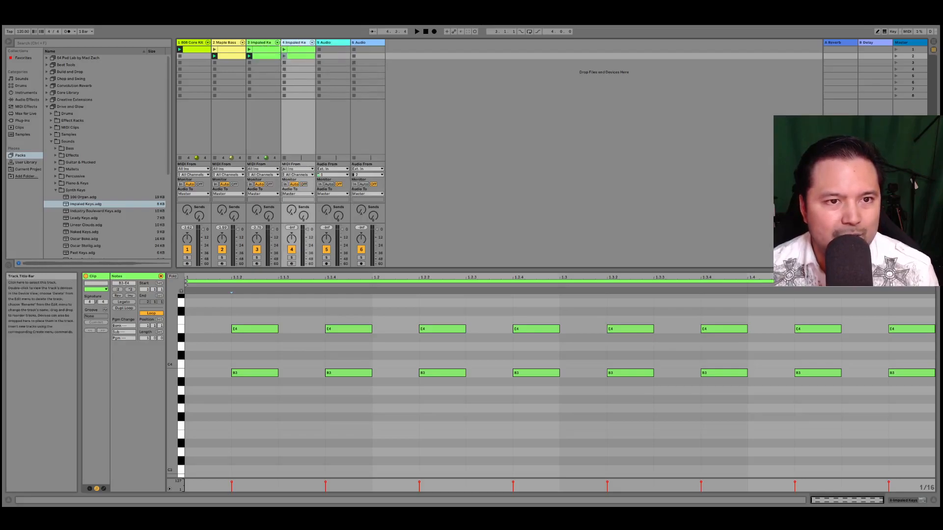
Delete the second clip from the original Impaled Keys track and the first clip from the duplicate track.
{"action": "left_click", "coordinate": [265, 53]}
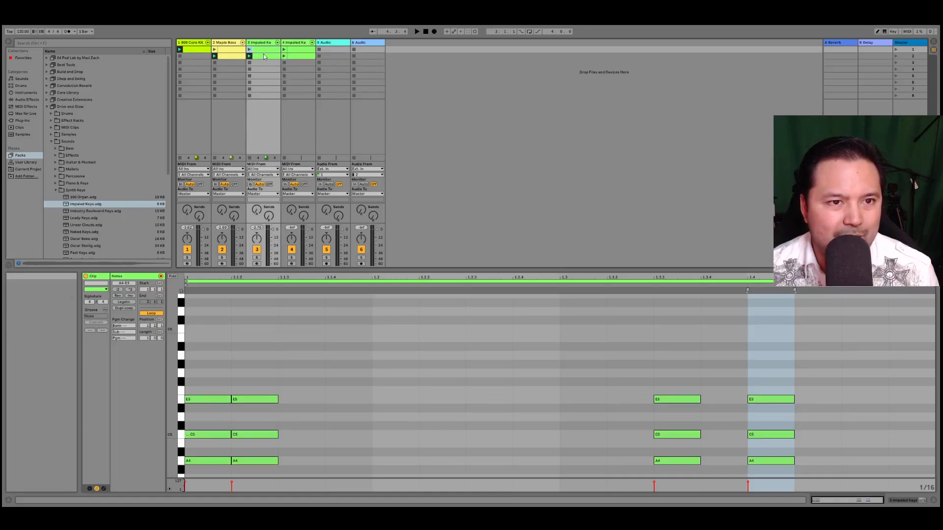
{"action": "left_click", "coordinate": [261, 55]}
{"action": "key", "text": "Delete"}
{"action": "left_click", "coordinate": [293, 50]}
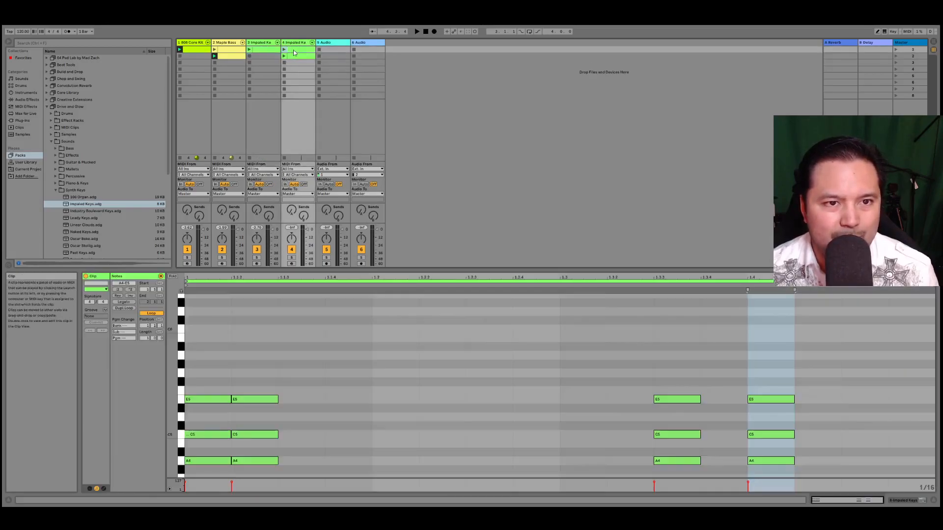
{"action": "key", "text": "Delete"}
Lower the duplicate Impaled Keys track's volume and launch its clip to listen with the drums and bass.
{"action": "left_click", "coordinate": [267, 44]}
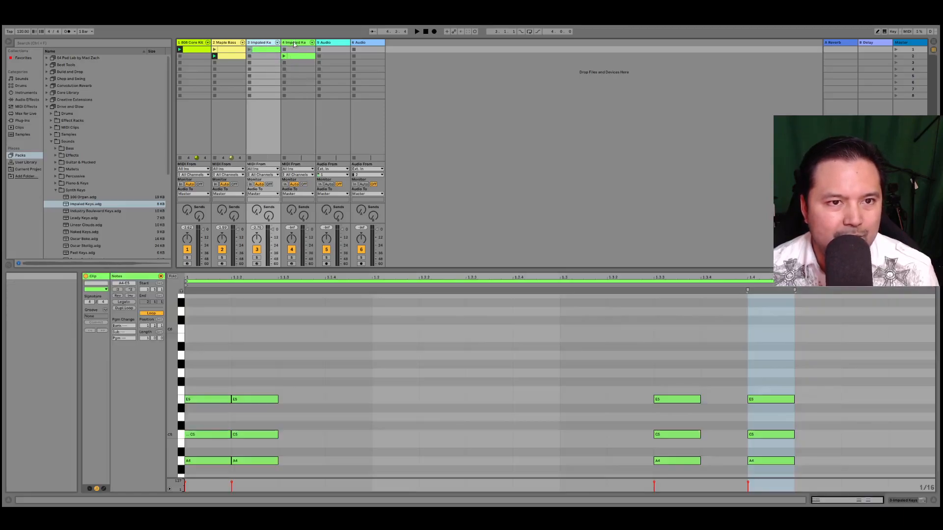
{"action": "left_click", "coordinate": [312, 136]}
{"action": "left_click_drag", "start_coordinate": [307, 230], "coordinate": [307, 238]}
{"action": "key", "text": "space"}
{"action": "left_click", "coordinate": [284, 56]}
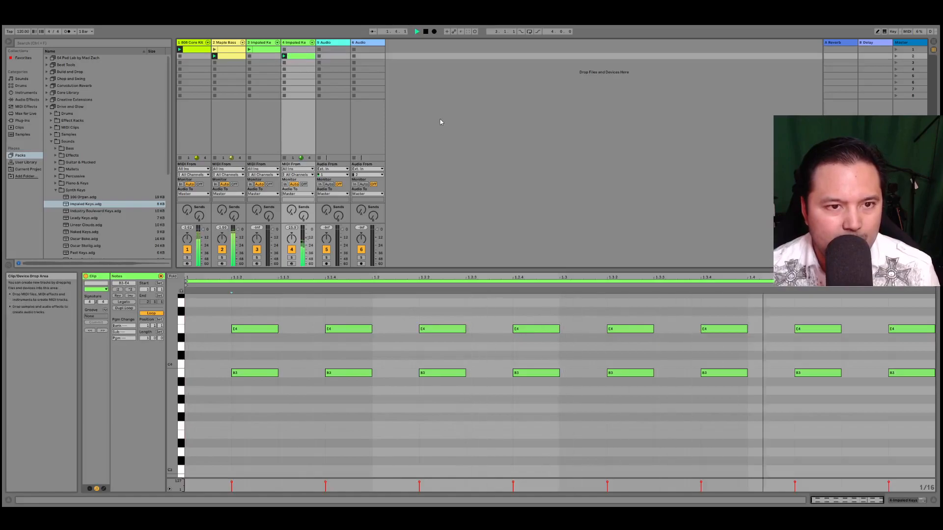
{"action": "left_click", "coordinate": [485, 116]}
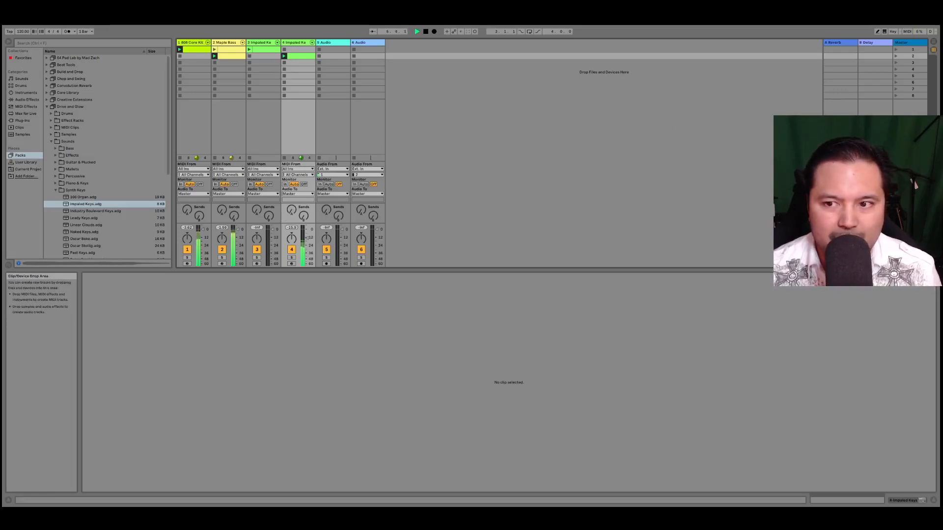
{"action": "key", "text": "space"}
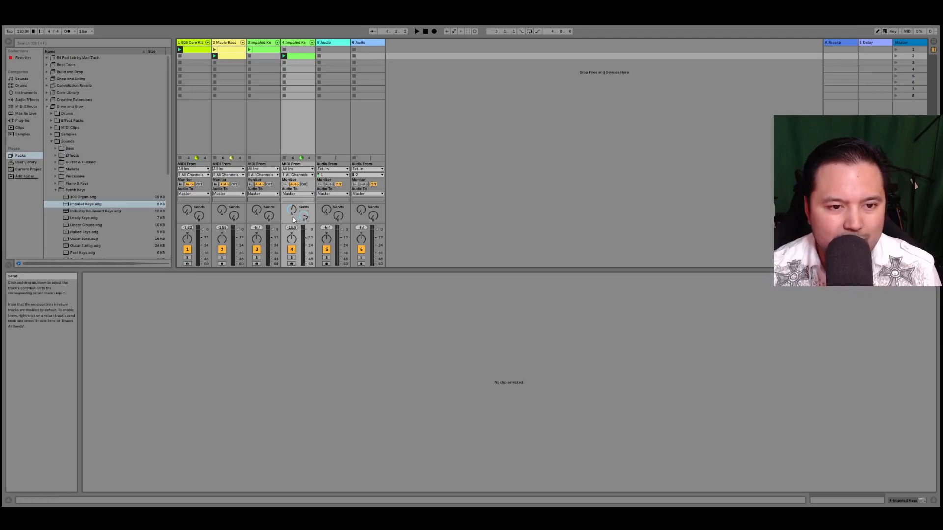
Turn up the duplicate Impaled Keys track's sends A and B and raise its volume slightly while listening.
{"action": "key", "text": "space"}
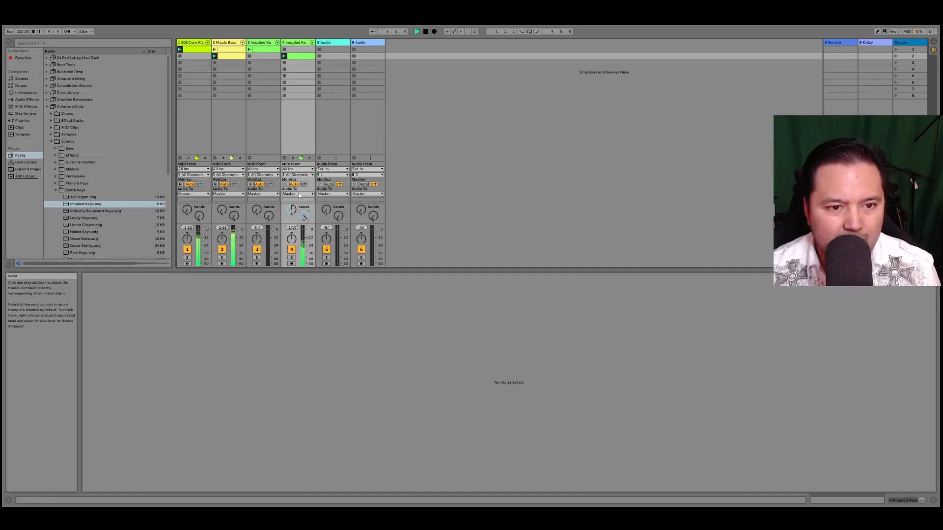
{"action": "left_click_drag", "start_coordinate": [307, 237], "coordinate": [306, 235]}
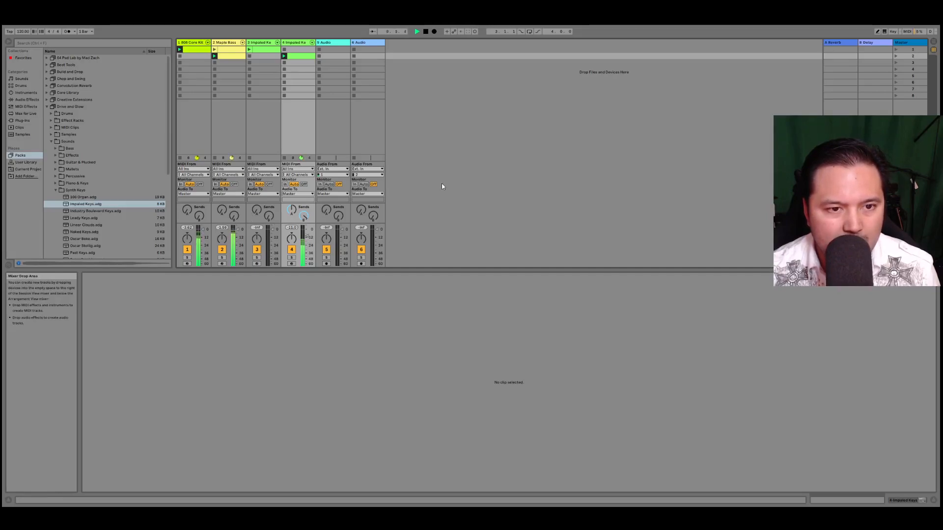
{"action": "key", "text": "space"}
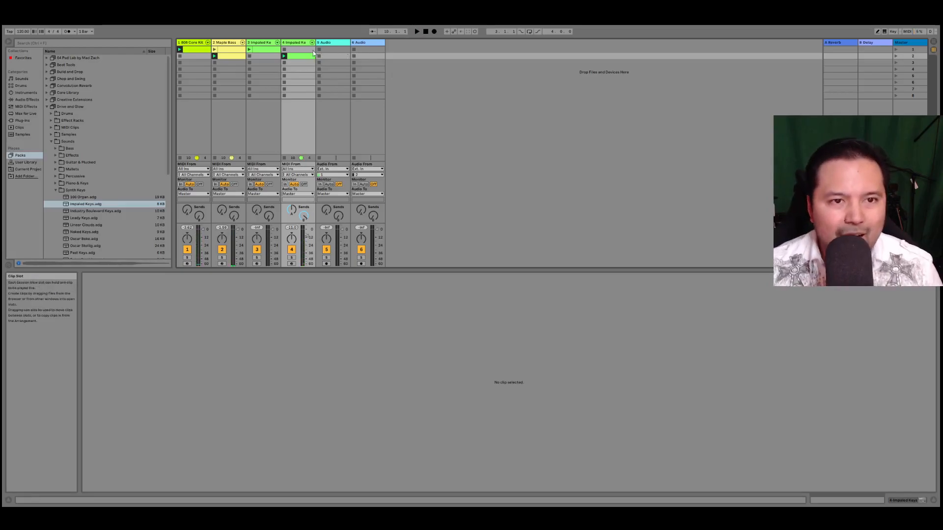
Launch scene 1, switch to scene 2 and stop playback to compare the two sections.
{"action": "left_click", "coordinate": [299, 60]}
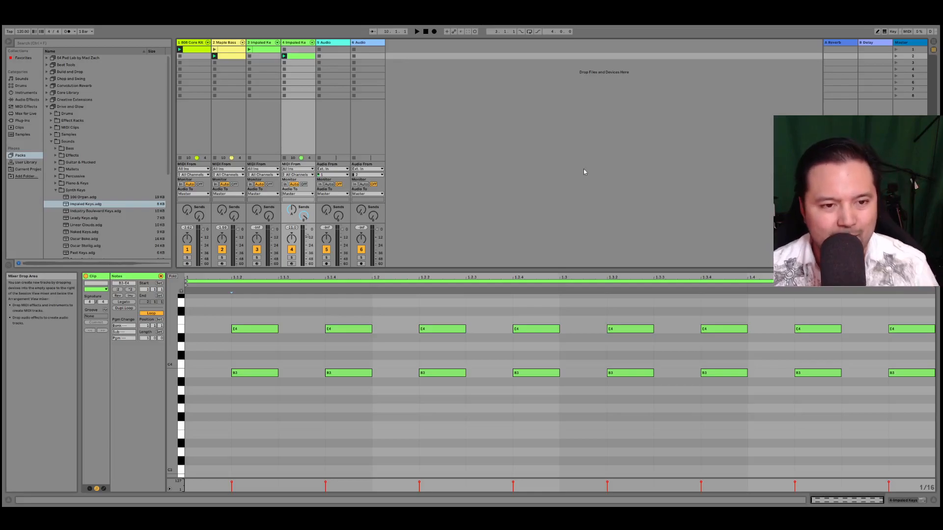
{"action": "left_click", "coordinate": [481, 118]}
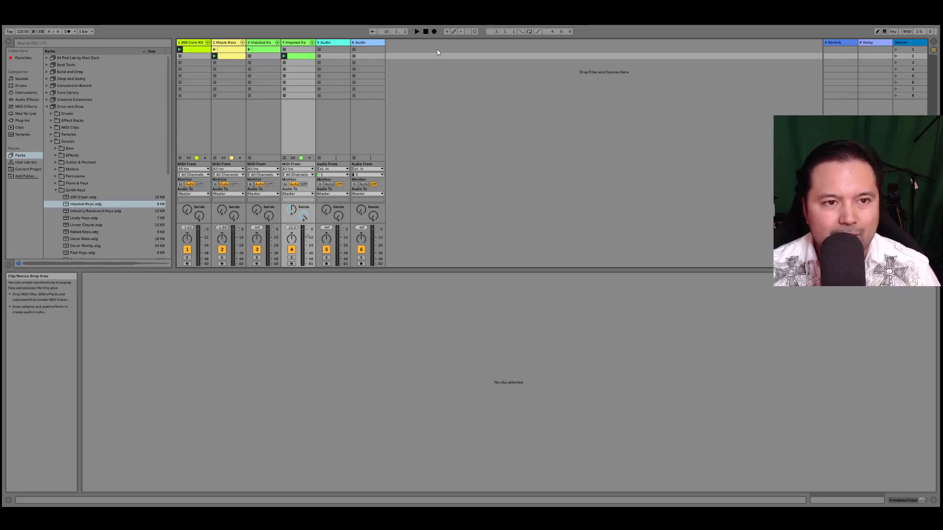
{"action": "left_click", "coordinate": [896, 49]}
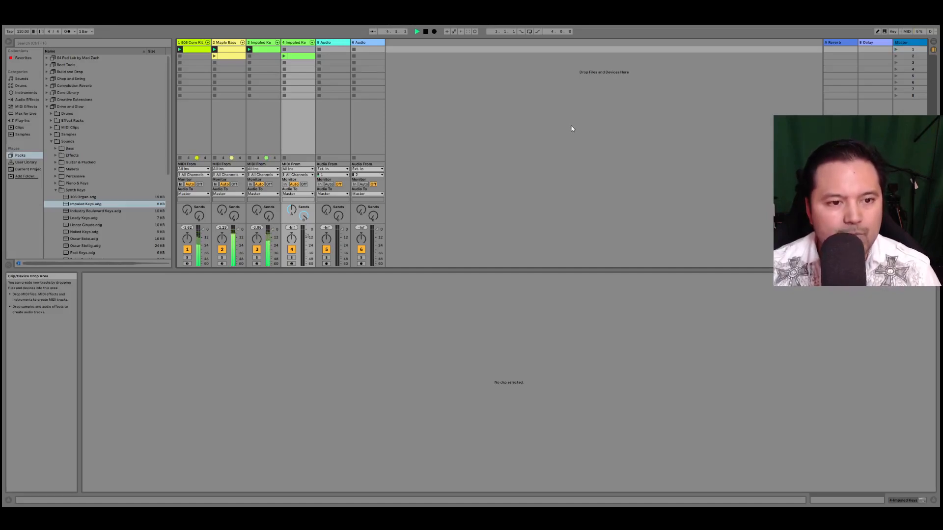
{"action": "left_click", "coordinate": [896, 56]}
{"action": "left_click", "coordinate": [426, 31]}
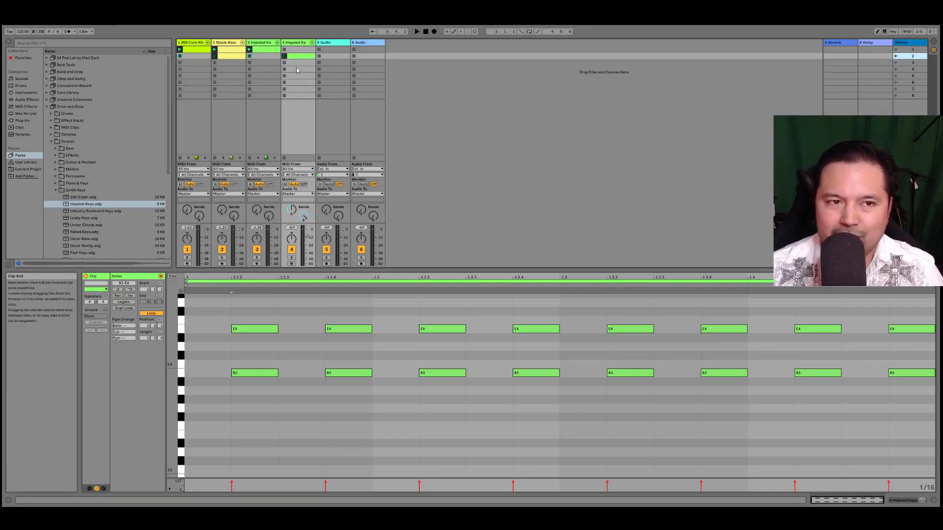
Launch scene 2 on its own to hear which parts play in the second section.
{"action": "left_click", "coordinate": [909, 50]}
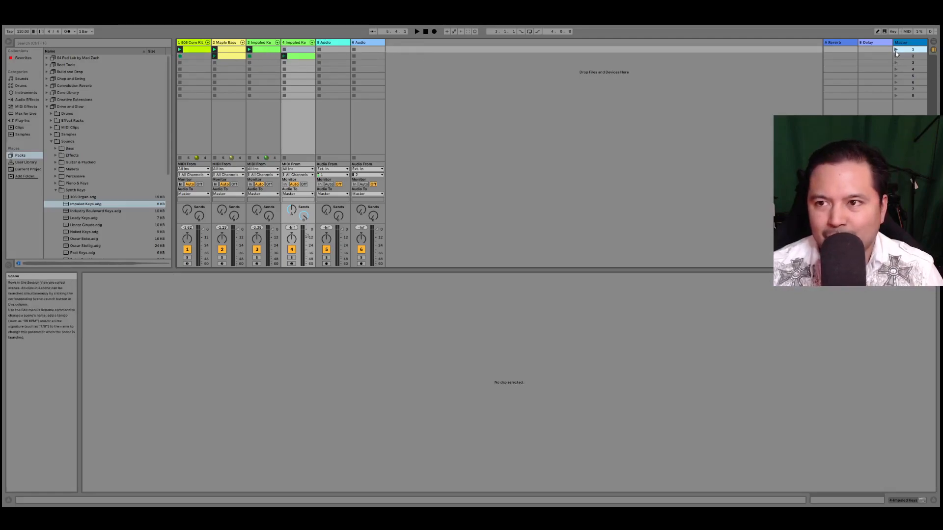
{"action": "left_click", "coordinate": [659, 84]}
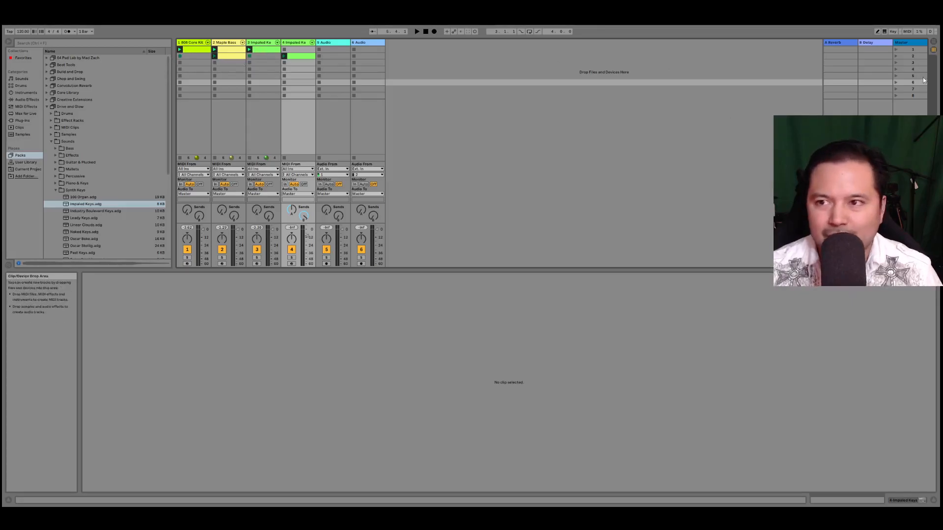
{"action": "left_click", "coordinate": [896, 56]}
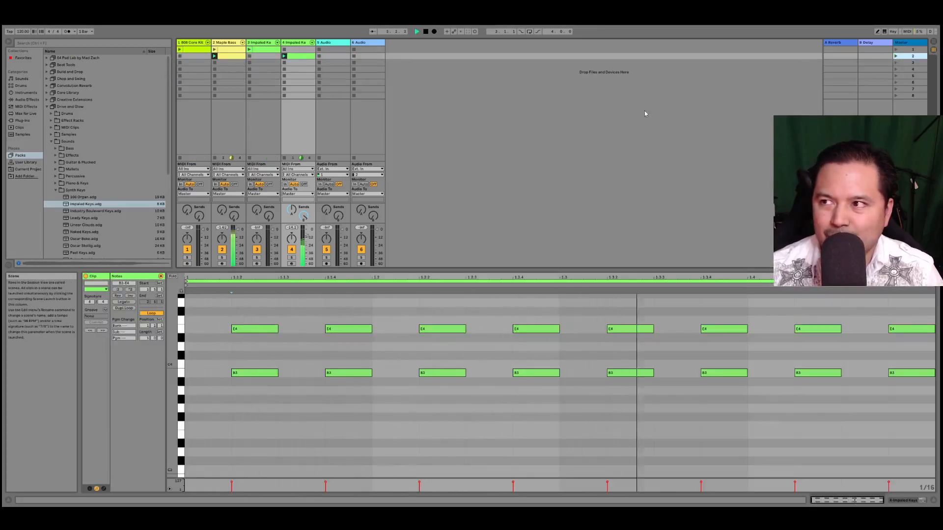
{"action": "left_click", "coordinate": [611, 130]}
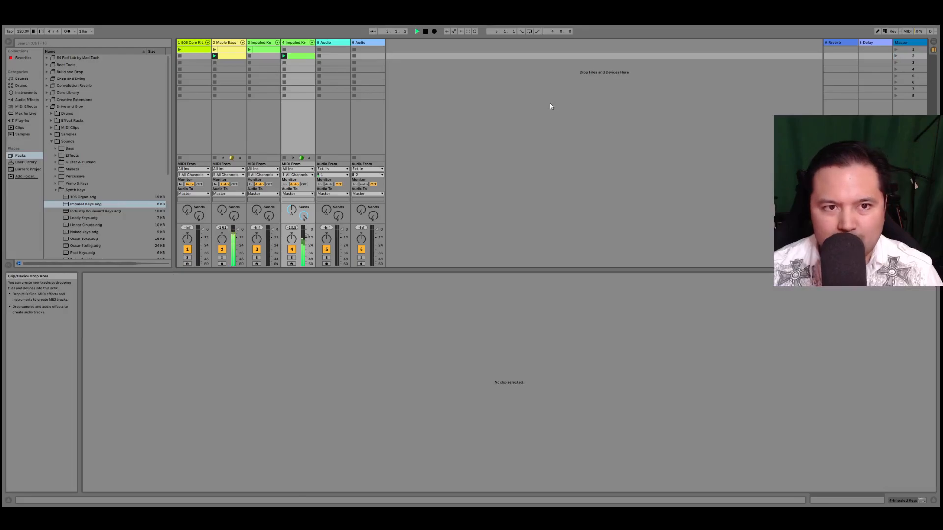
Copy the 808 Core Kit drum clip into scene 2, launch the copy and listen to it with the bass and keys.
{"action": "left_click_drag", "start_coordinate": [196, 48], "coordinate": [196, 56]}
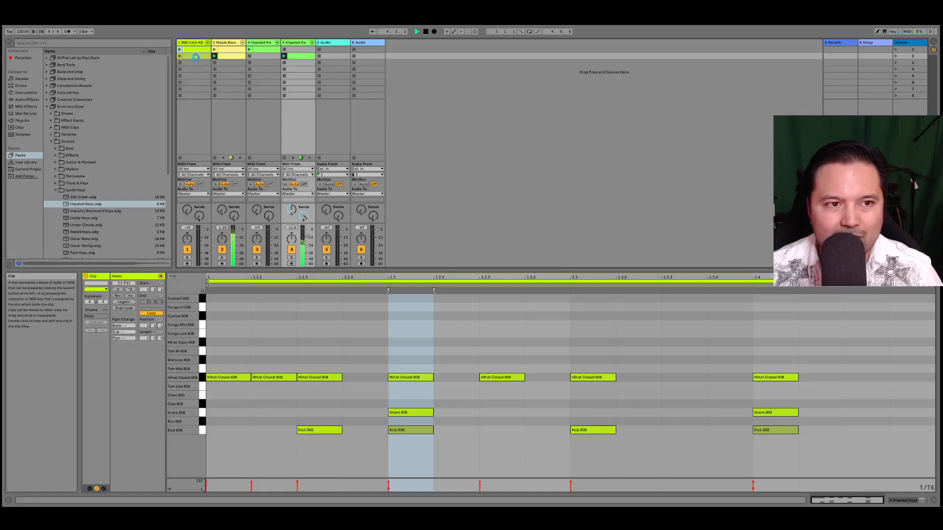
{"action": "left_click", "coordinate": [503, 116]}
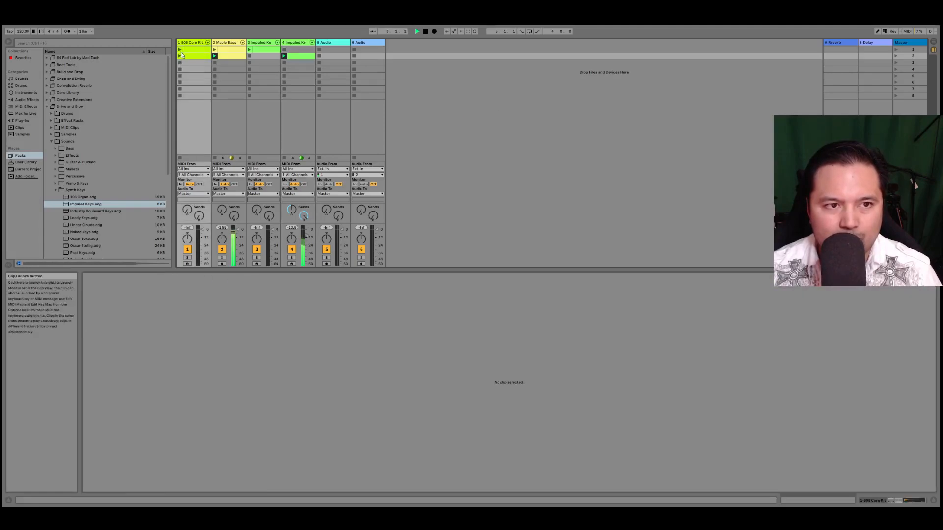
{"action": "left_click", "coordinate": [181, 57]}
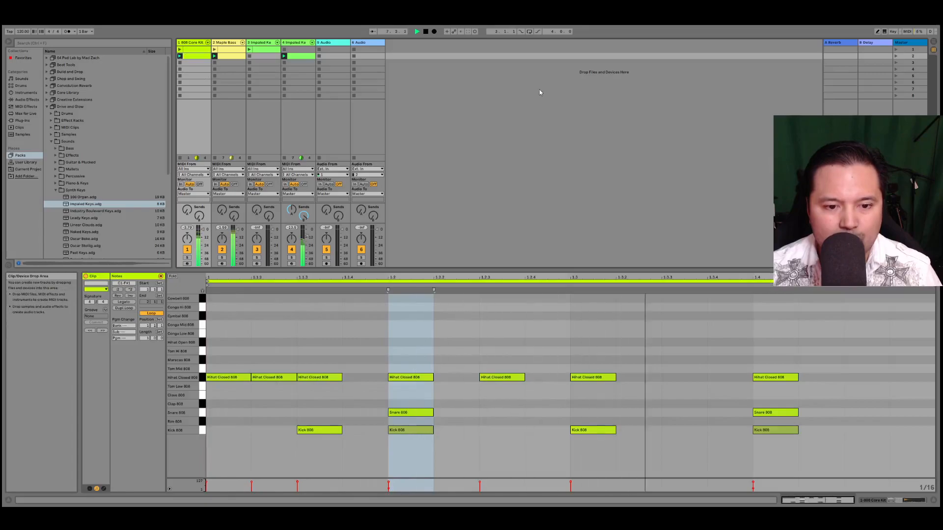
{"action": "left_click", "coordinate": [481, 126]}
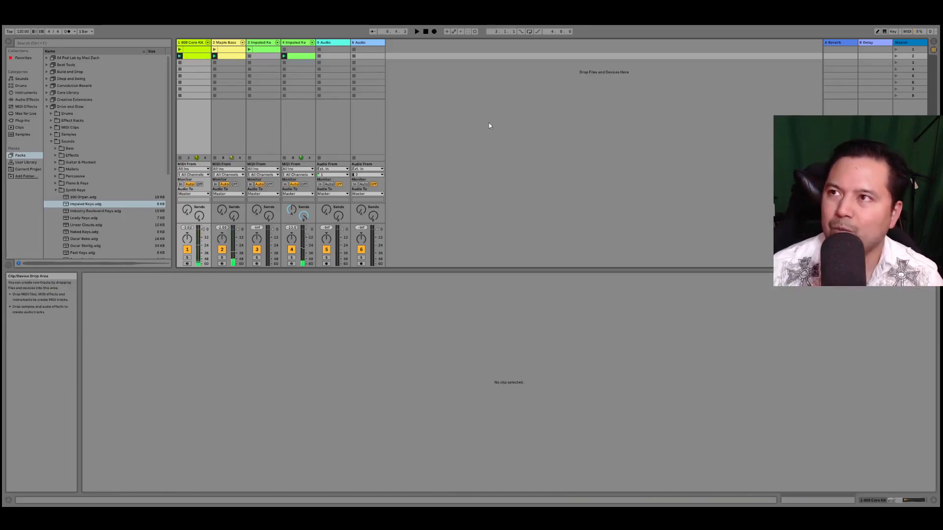
{"action": "key", "text": "space"}
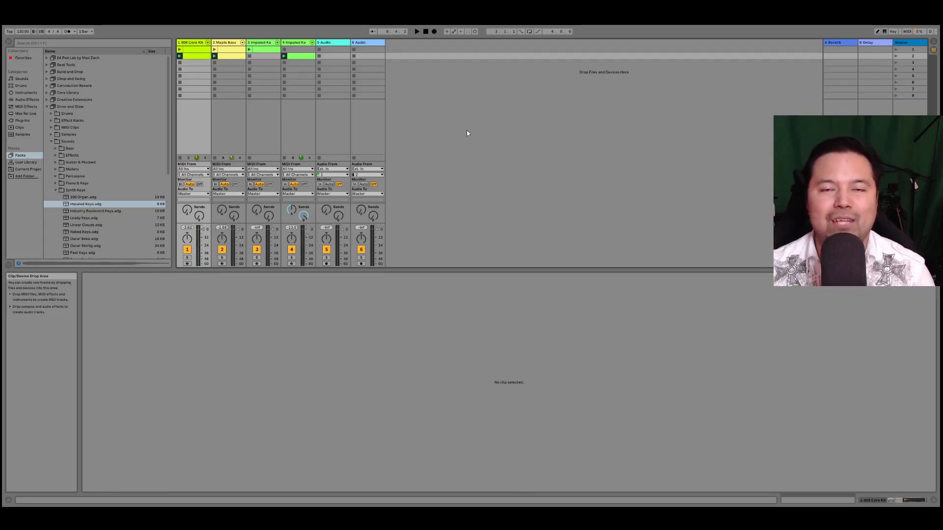